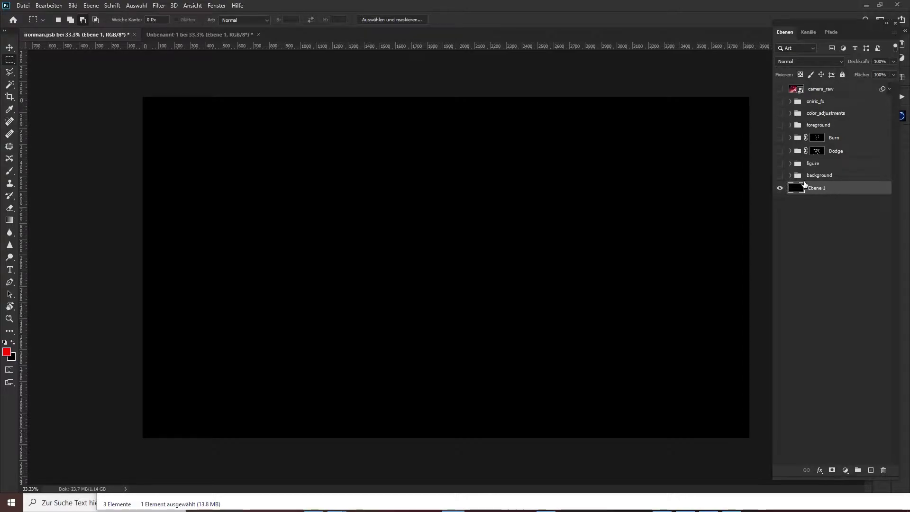
Step: Toggle Ebene 1 off and on, then expand the background group to list its fire layers
click(779, 188)
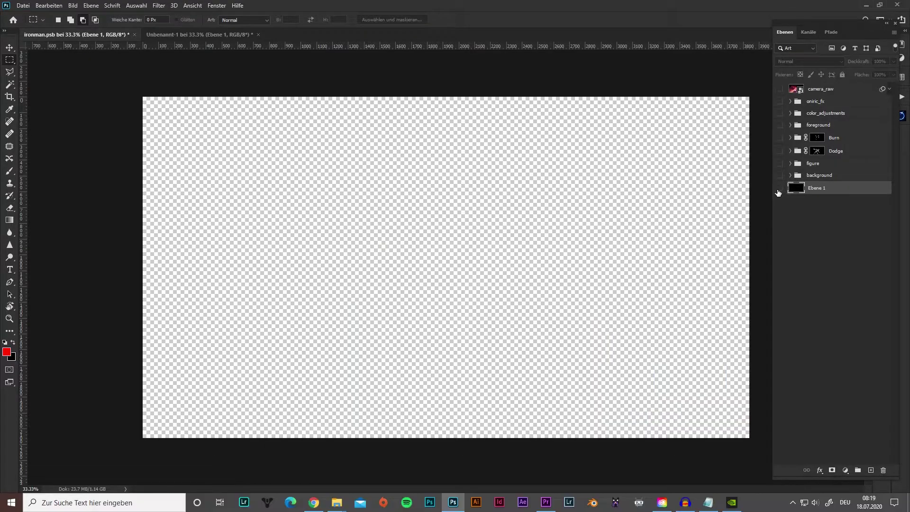
click(779, 190)
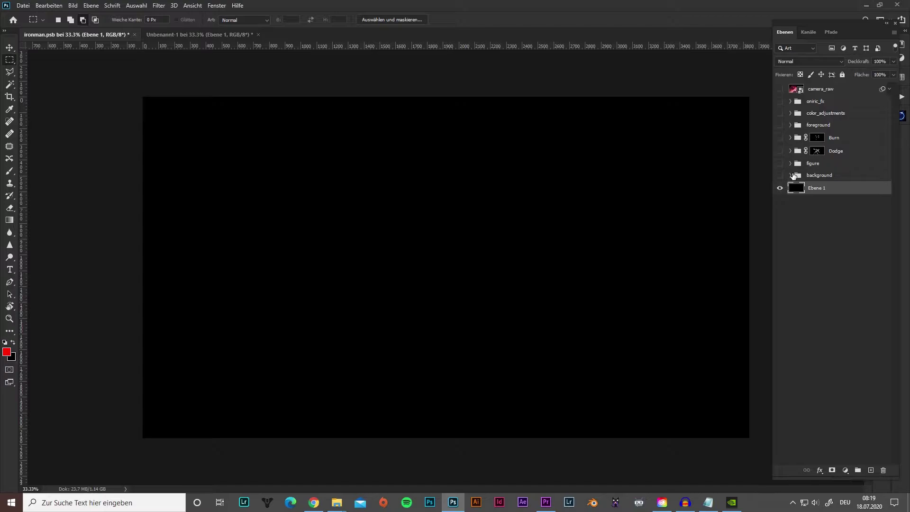
click(791, 175)
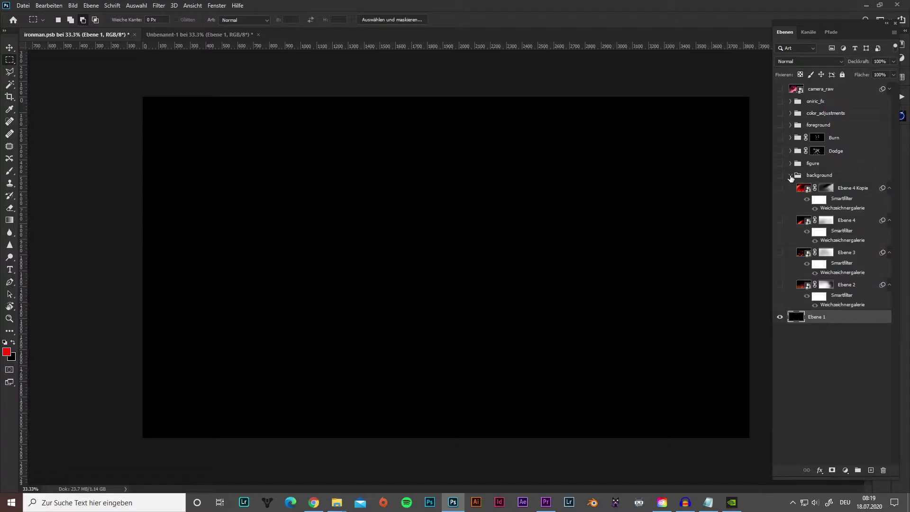
Step: Show and select the Ebene 2 sparks layer, then open its smart object contents
click(780, 285)
click(806, 285)
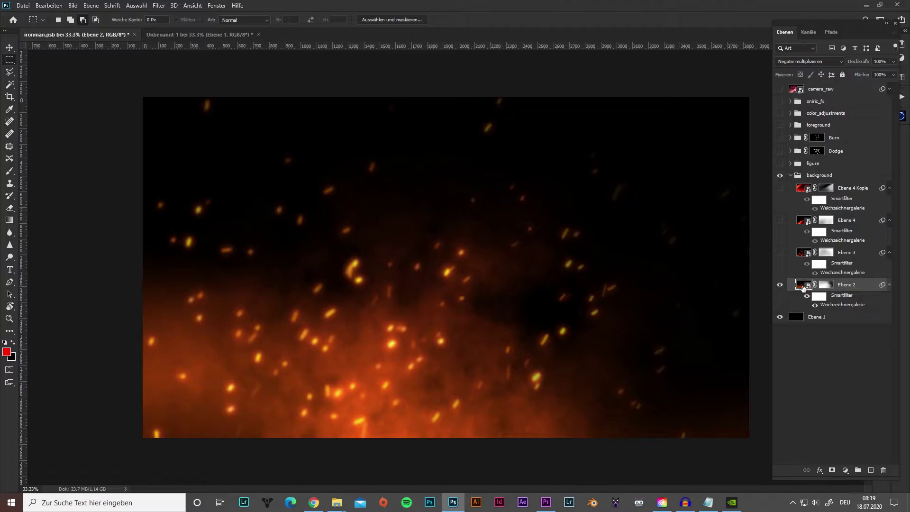
double_click(803, 285)
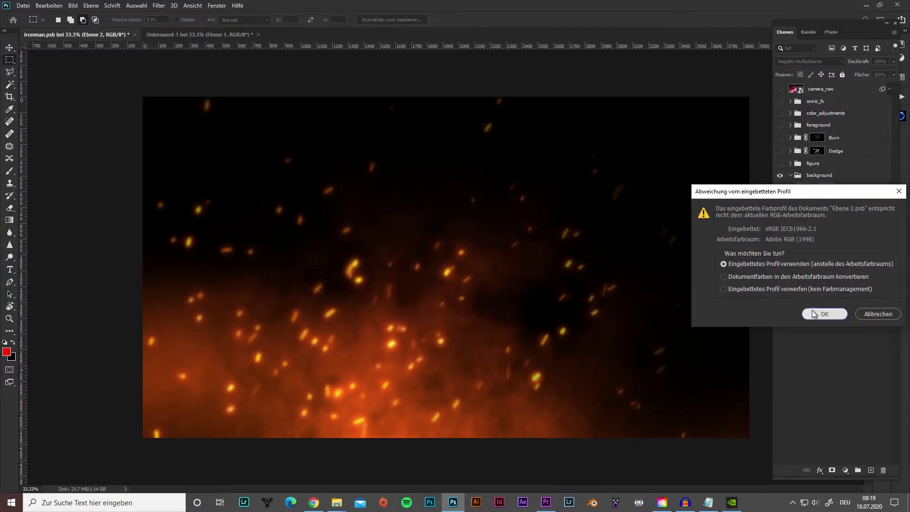
click(812, 313)
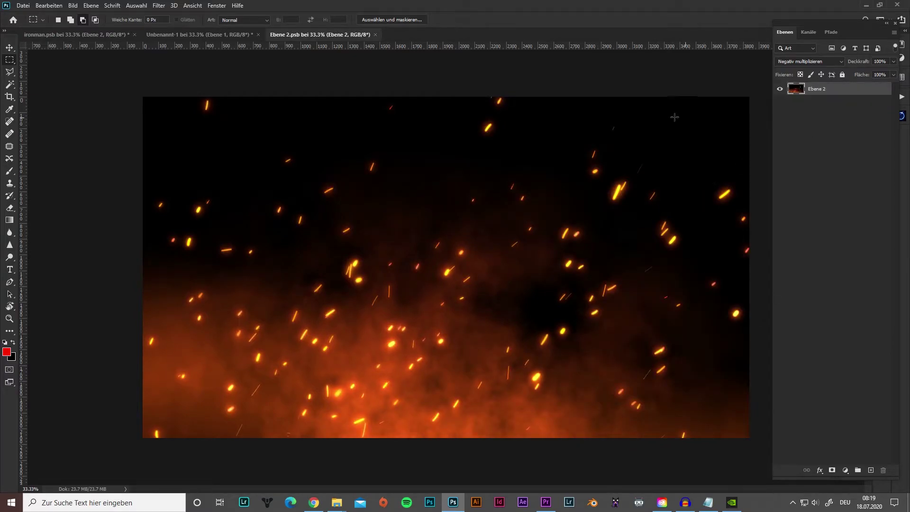
click(10, 48)
drag(449, 194, 279, 234)
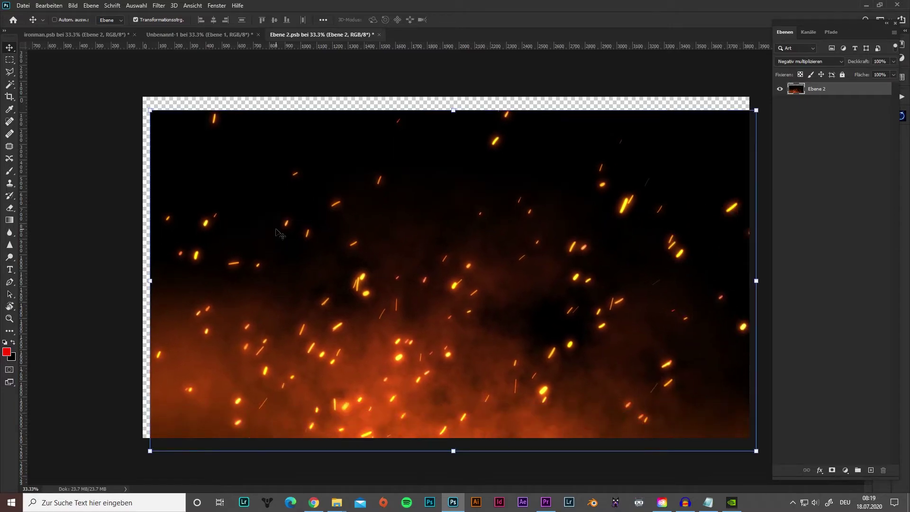
key(ctrl+z)
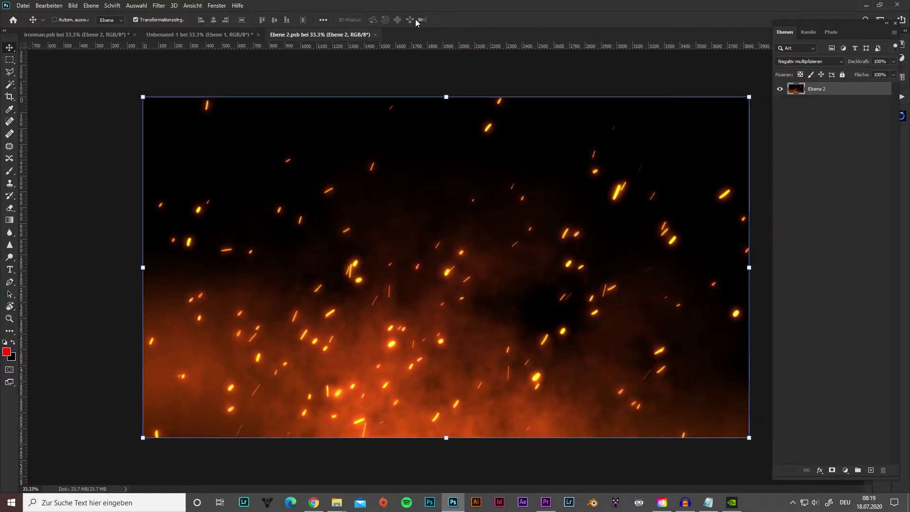
click(375, 35)
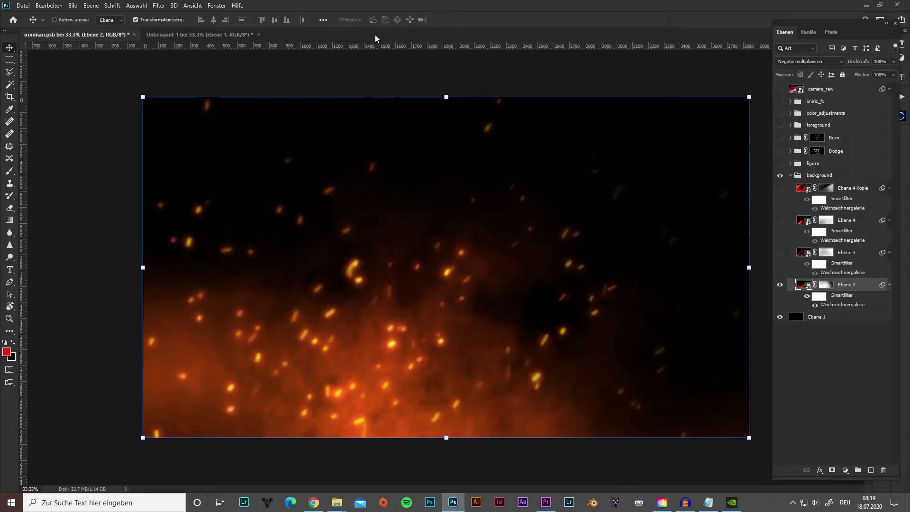
double_click(845, 306)
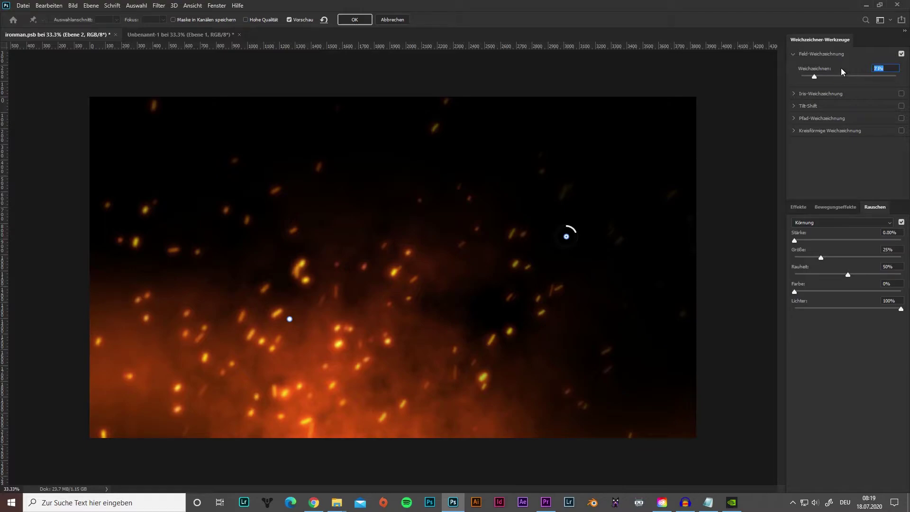
click(290, 319)
click(400, 19)
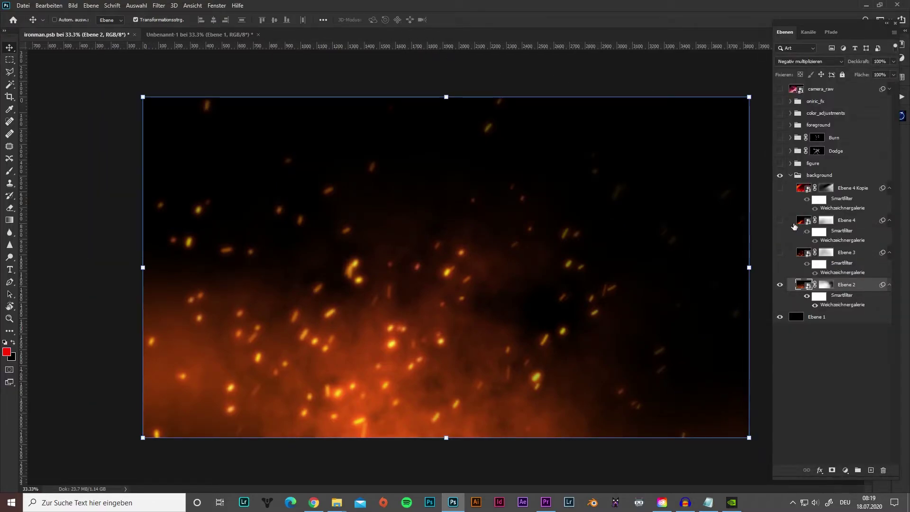
Step: Show Ebene 3 and inspect its smart object, undoing a trial move before closing it
click(780, 252)
click(800, 255)
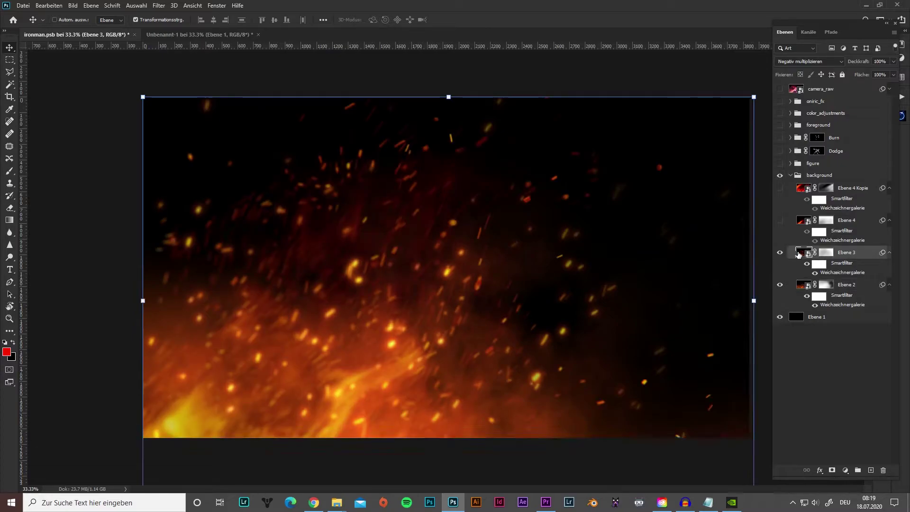
double_click(799, 254)
click(822, 311)
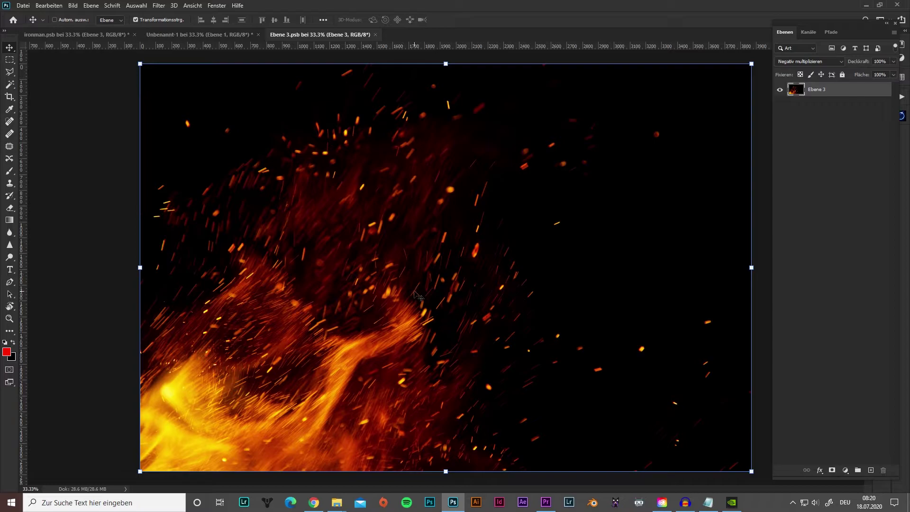
drag(455, 290, 485, 295)
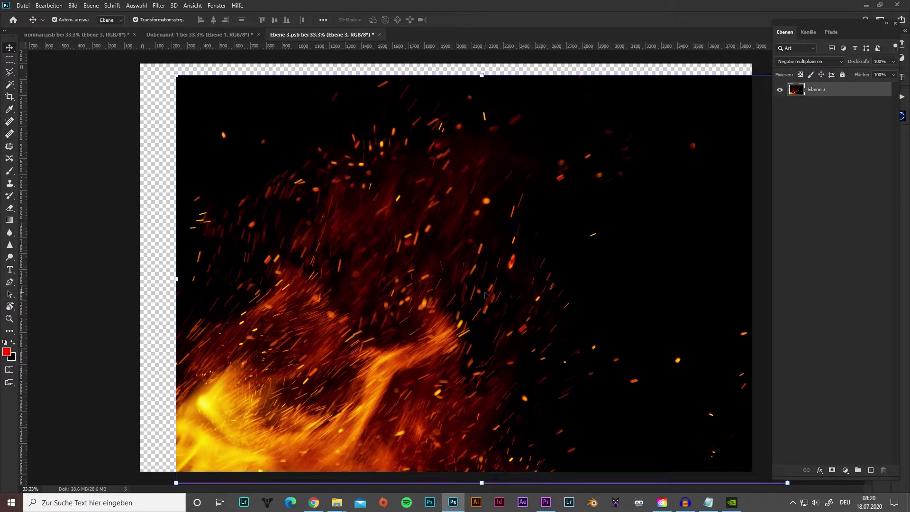
key(ctrl+z)
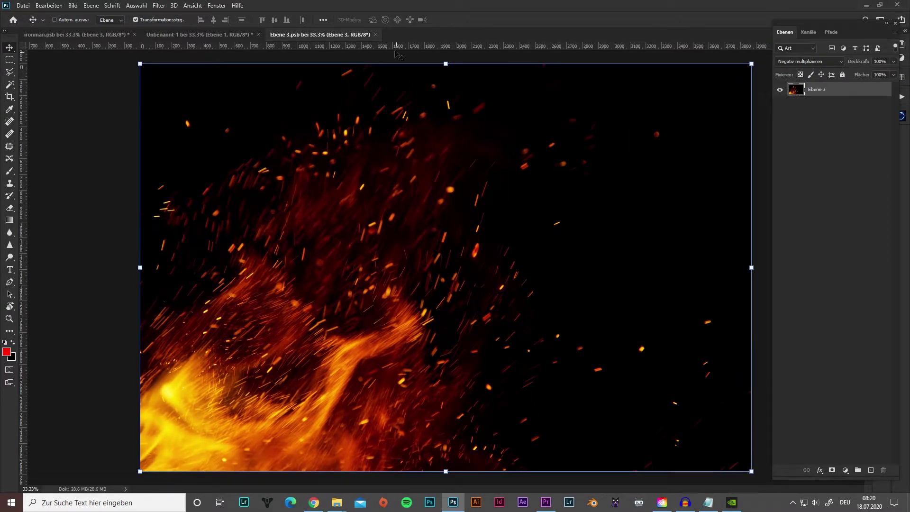
click(374, 35)
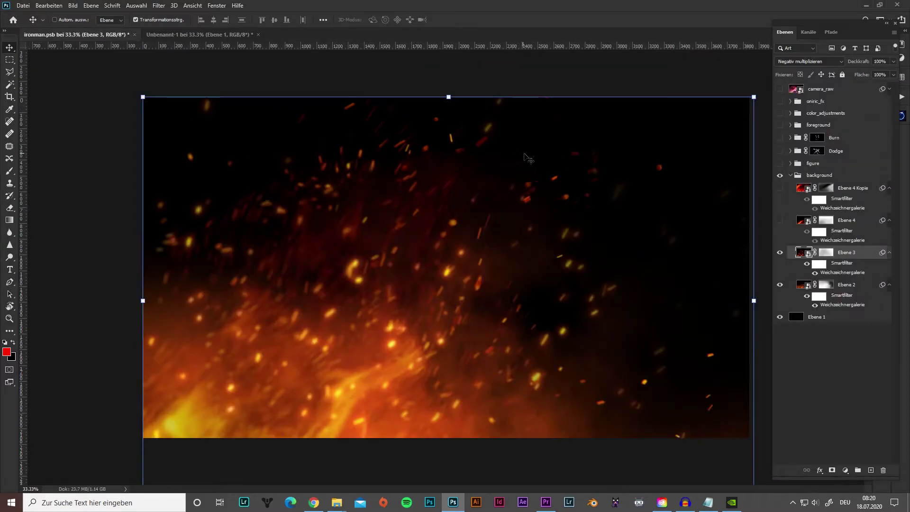
Step: Review Ebene 3's blur points (5 Px, 17 Px) without changes, then show Ebene 4
double_click(837, 274)
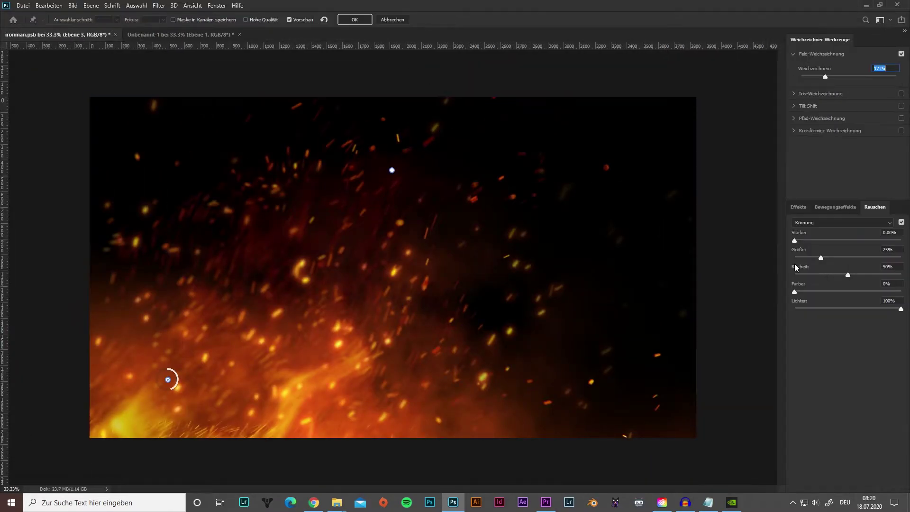
click(392, 170)
click(167, 379)
click(396, 21)
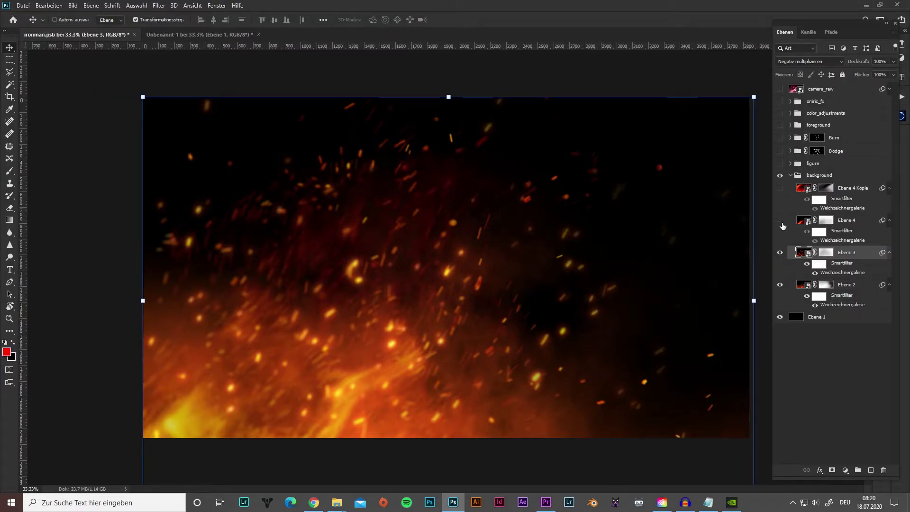
click(780, 220)
Step: Open the Ebene 4 smart object keeping its embedded profile, then close it
double_click(803, 220)
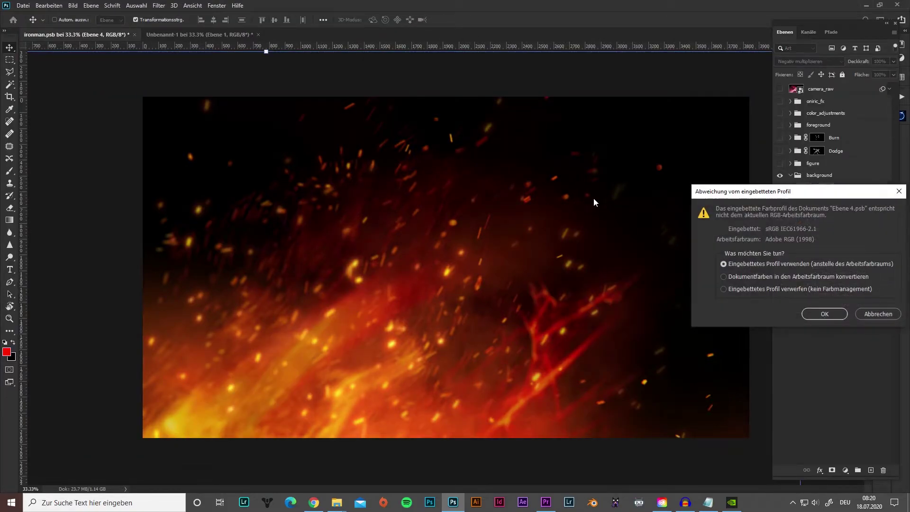
click(818, 311)
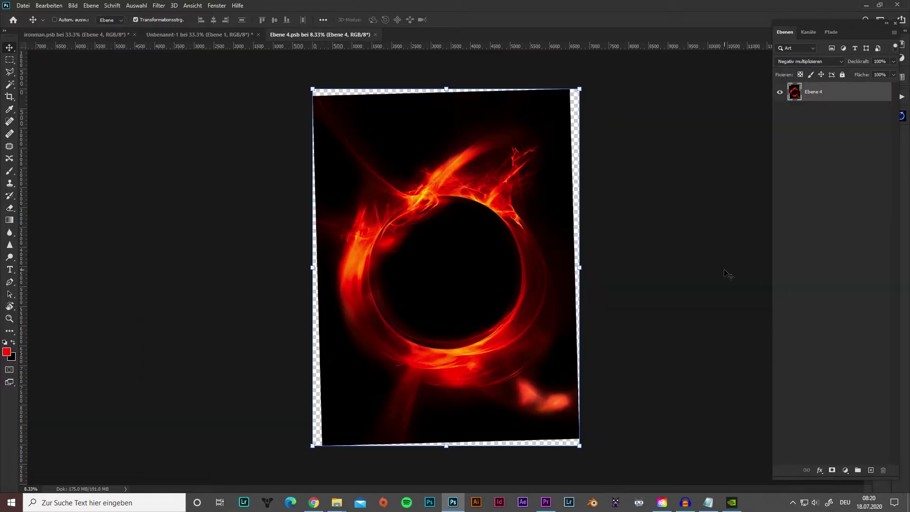
click(10, 61)
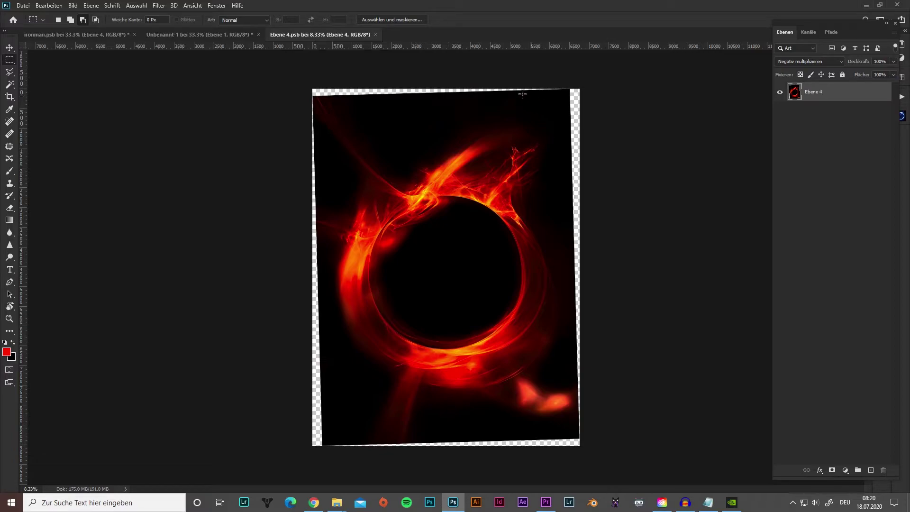
click(374, 34)
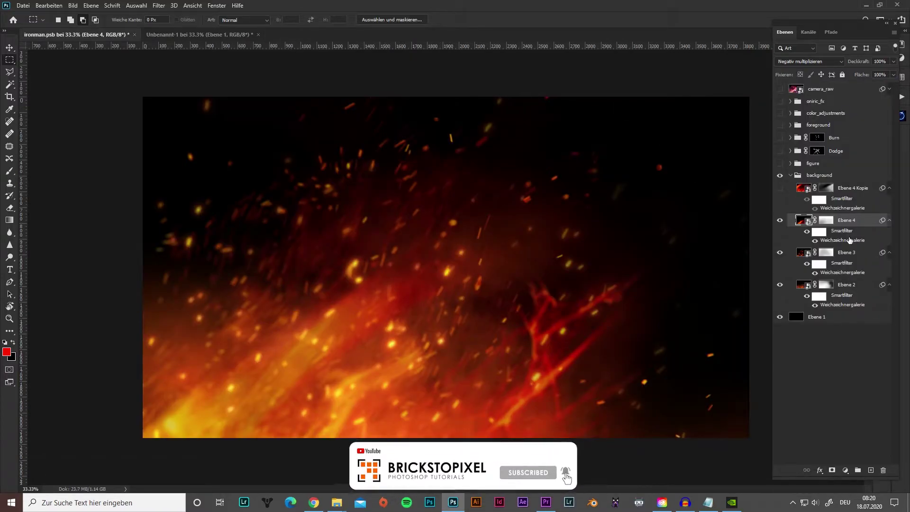
Step: Review Ebene 4's blur points (17 Px, 14 Px) without changes, then show Ebene 4 Kopie
double_click(843, 240)
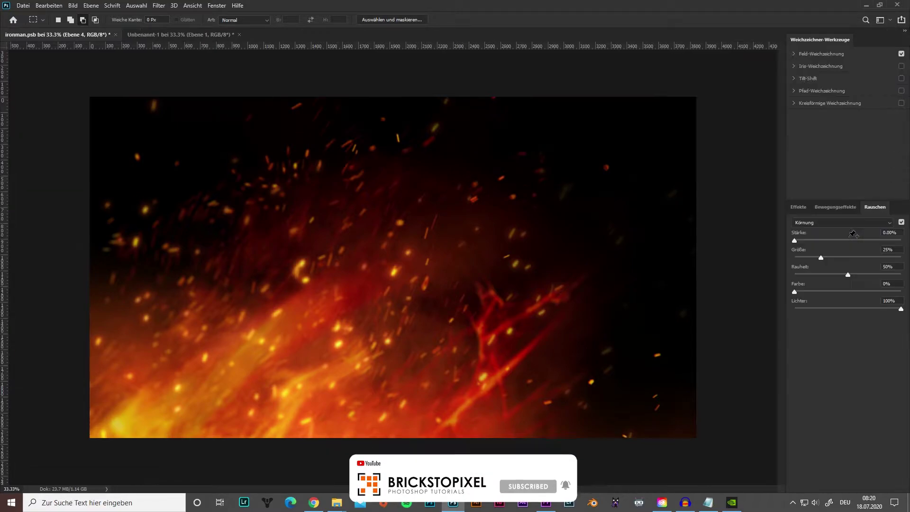
click(534, 316)
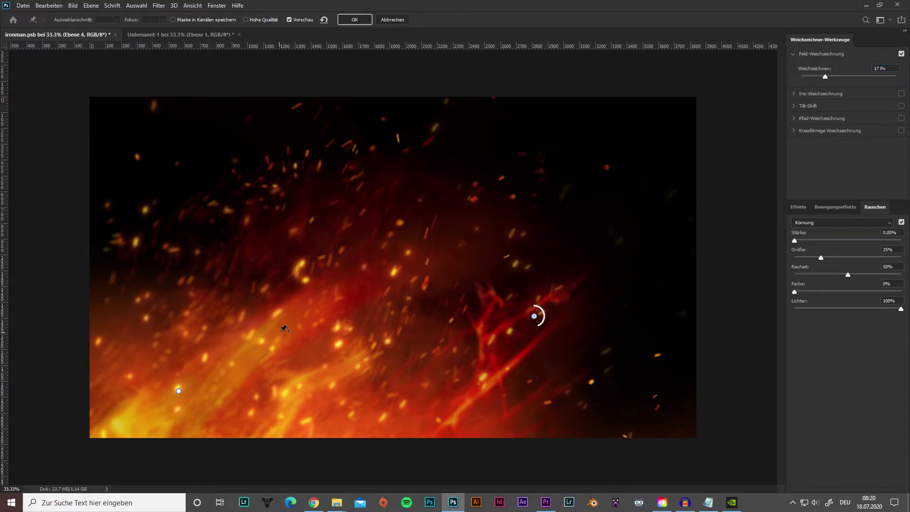
click(179, 391)
click(898, 67)
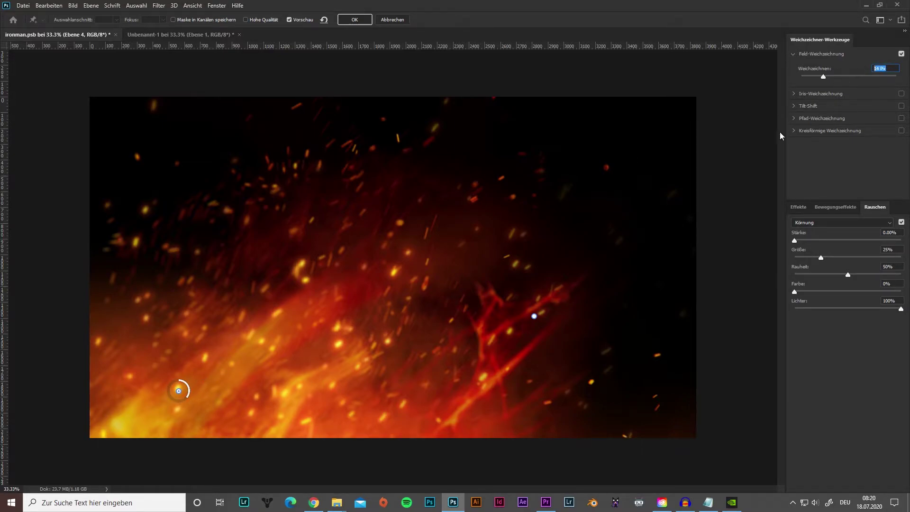
click(388, 20)
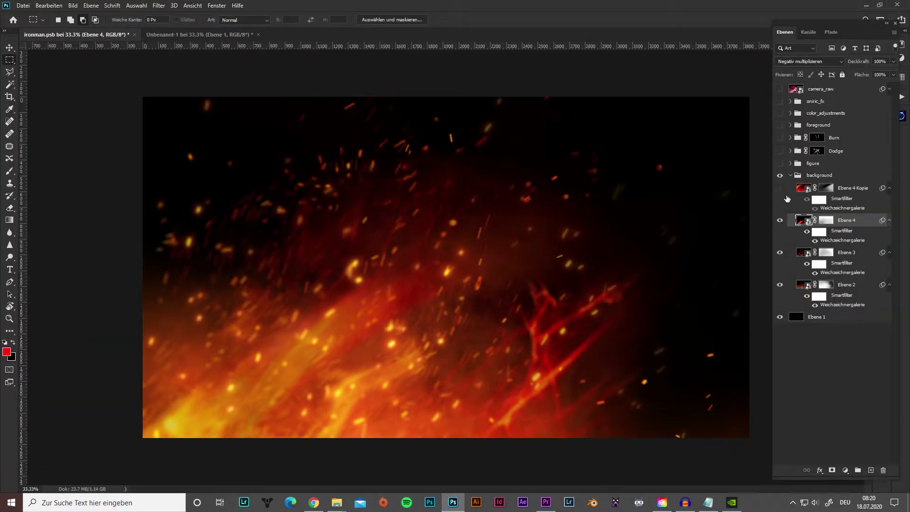
click(779, 188)
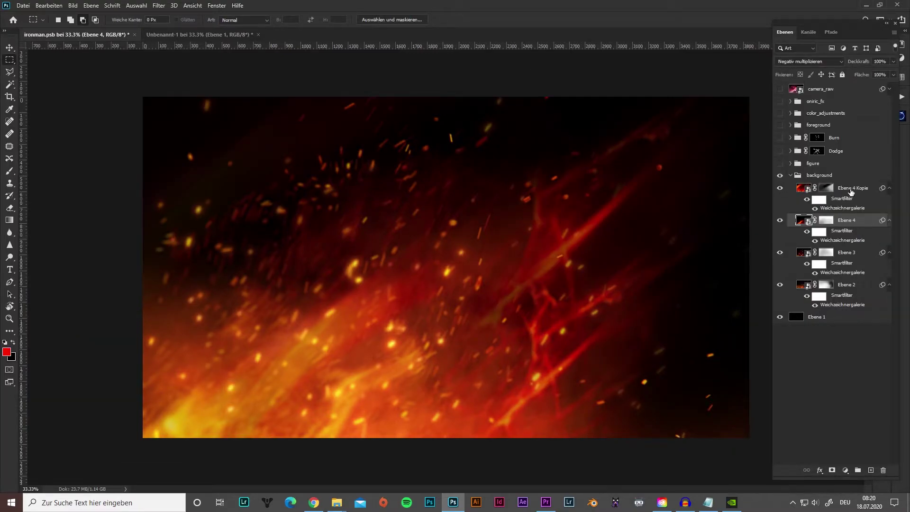
Step: Open the Ebene 4 Kopie fire-ring smart object, keeping its profile, then close it
double_click(800, 190)
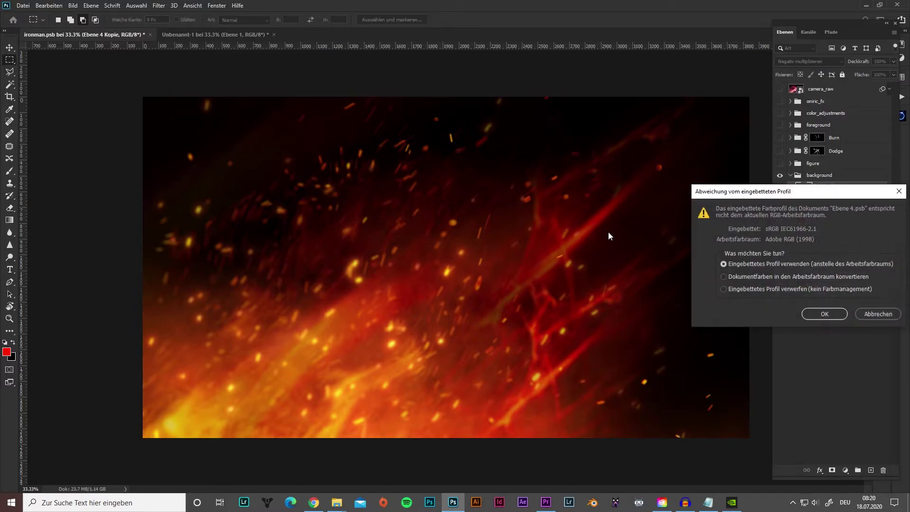
click(834, 315)
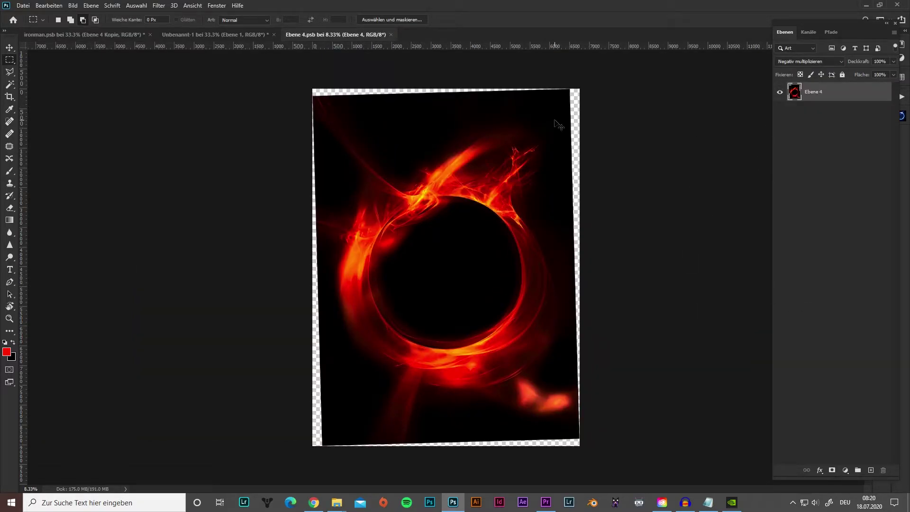
key(ctrl+w)
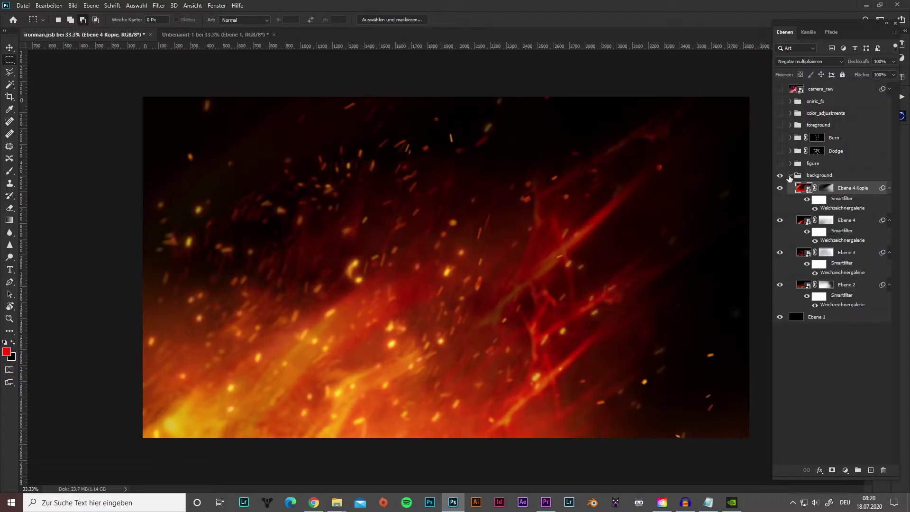
Step: Try a 14 px field blur on Ebene 4 Kopie, then discard the changes
double_click(842, 208)
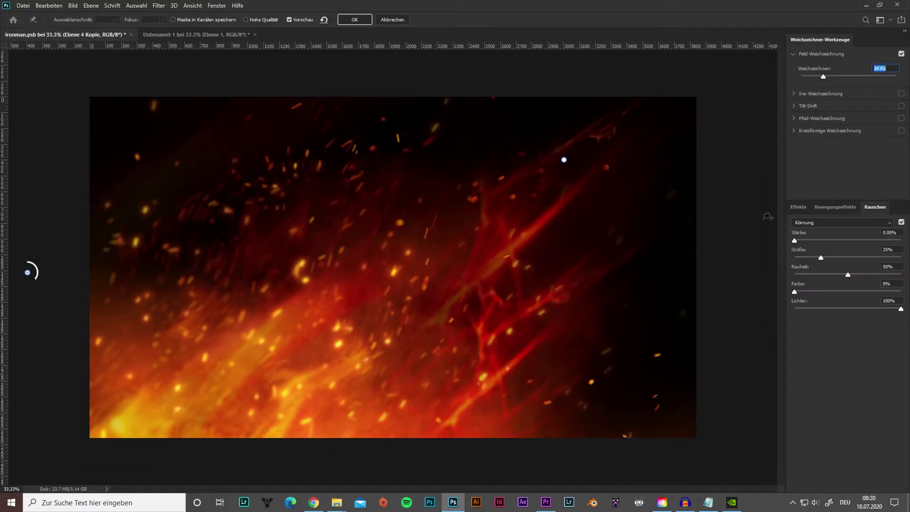
click(563, 160)
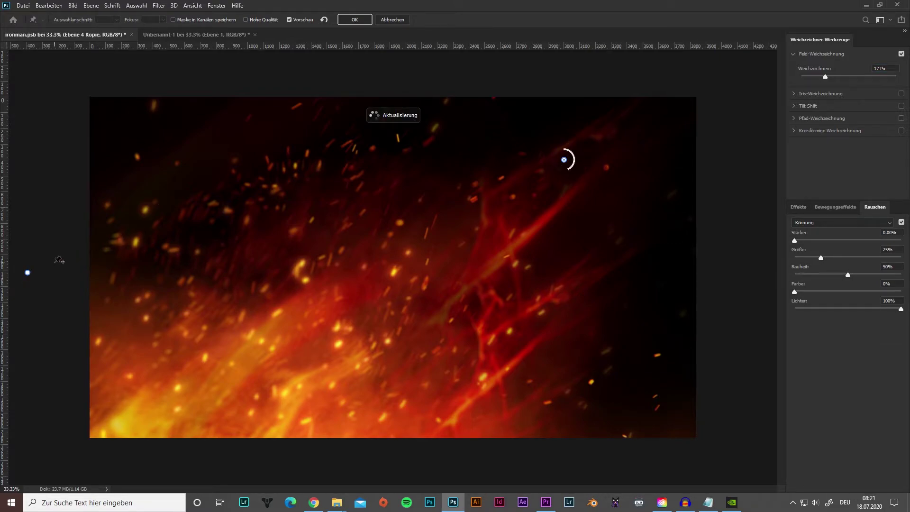
click(27, 272)
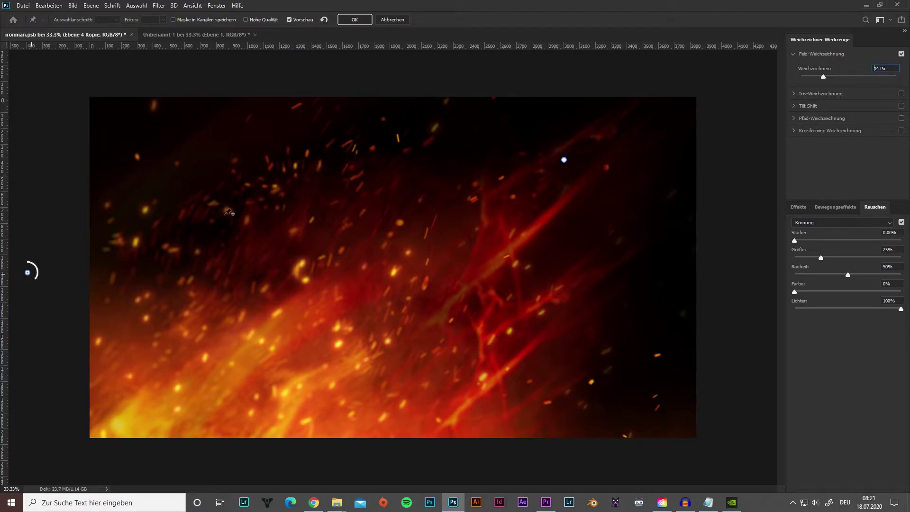
key(Return)
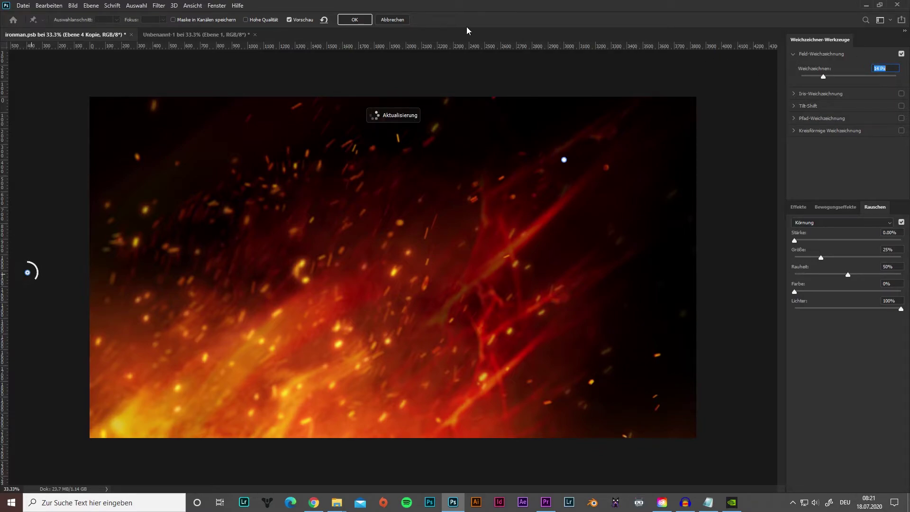
click(392, 20)
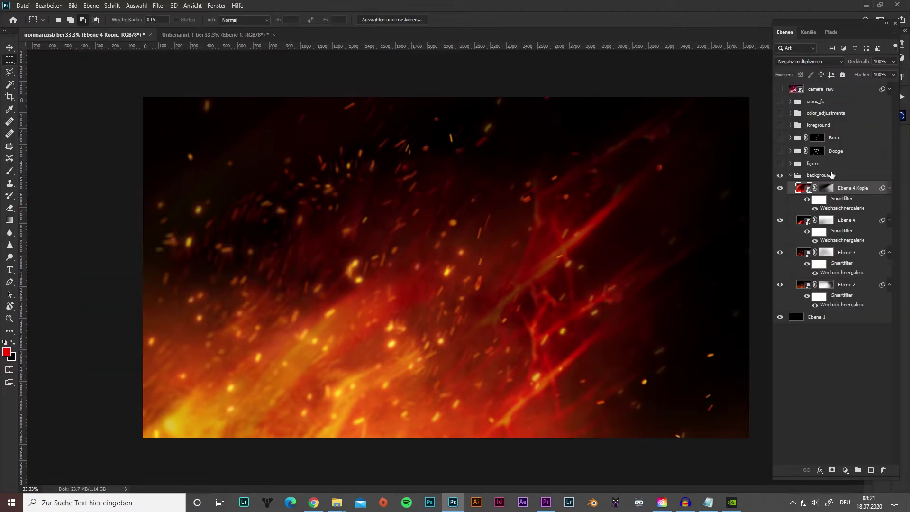
alt+click(827, 190)
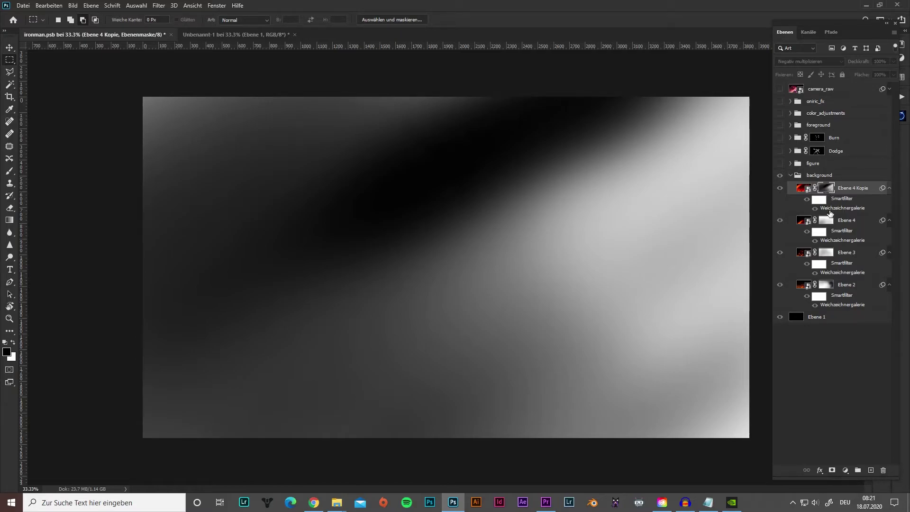
click(827, 221)
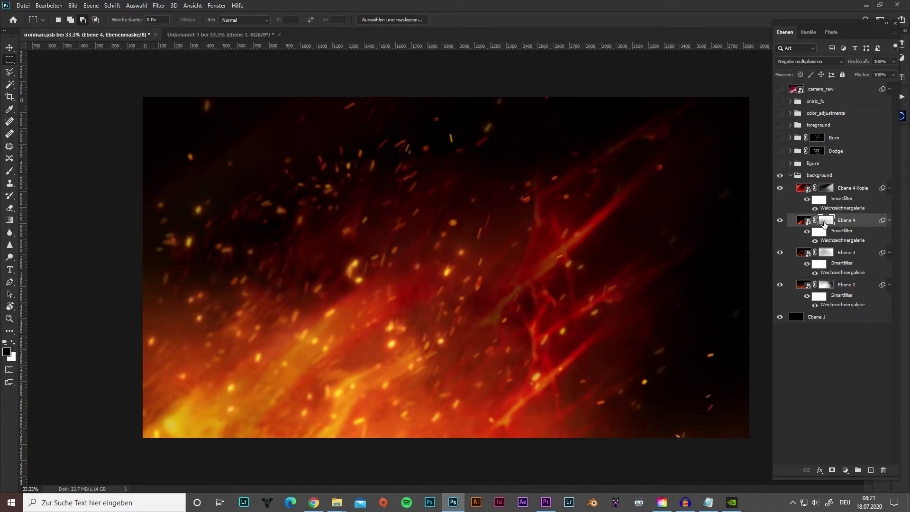
alt+click(826, 223)
click(826, 223)
alt+click(827, 254)
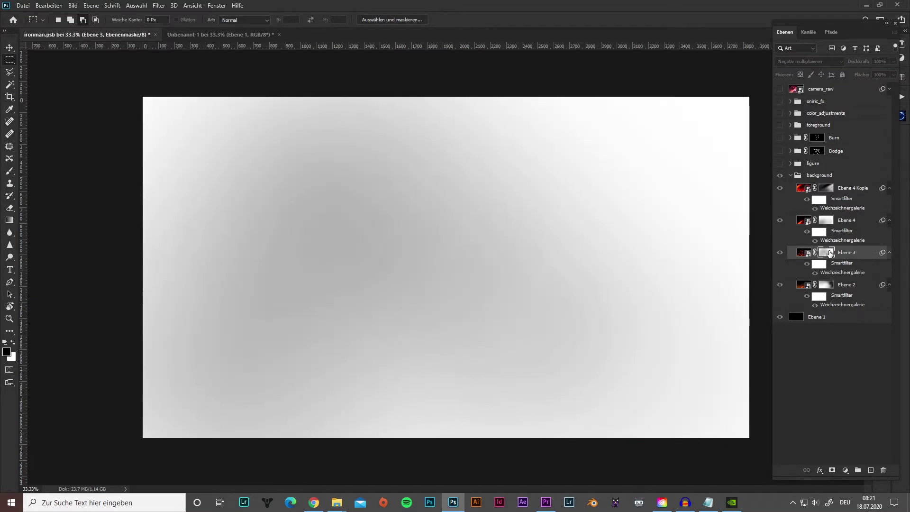
alt+click(830, 253)
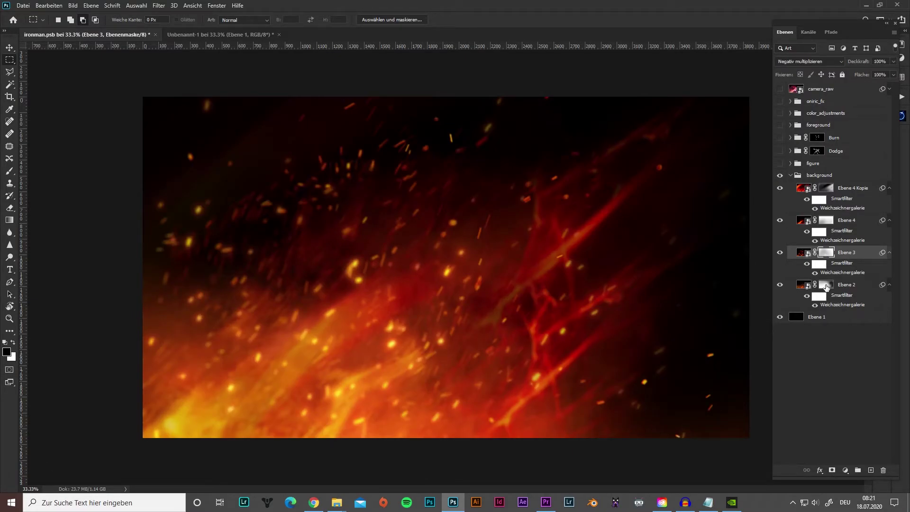
alt+click(826, 285)
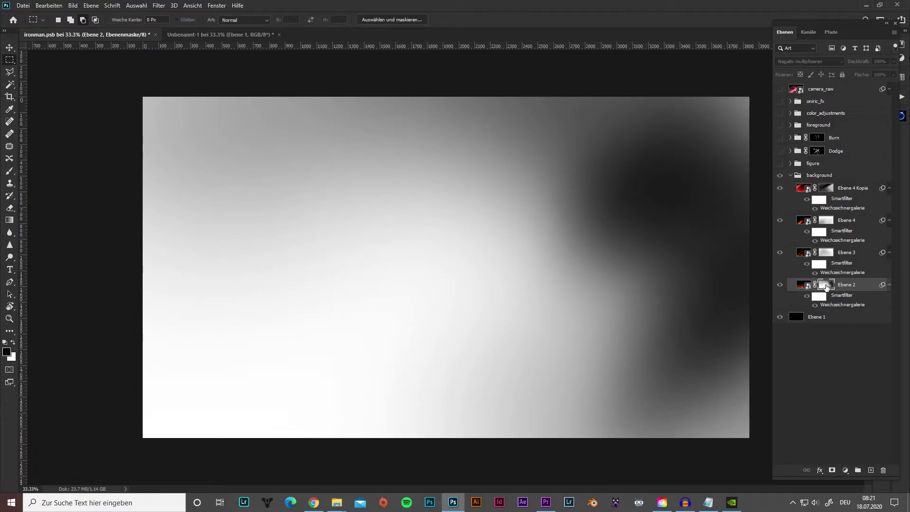
alt+click(826, 284)
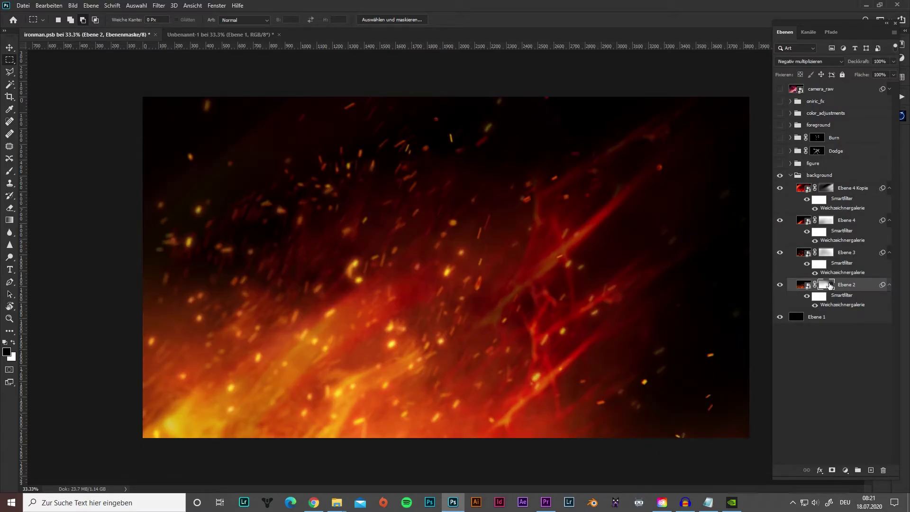
shift+click(826, 285)
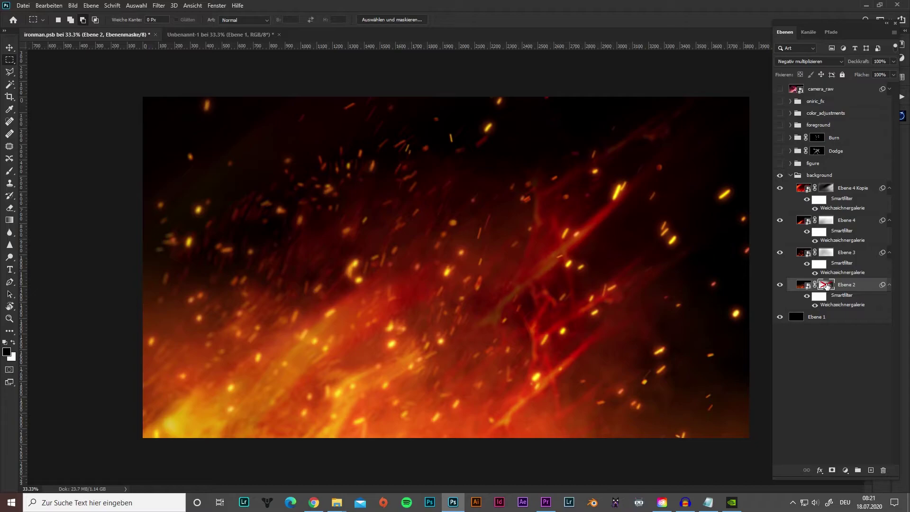
shift+click(827, 284)
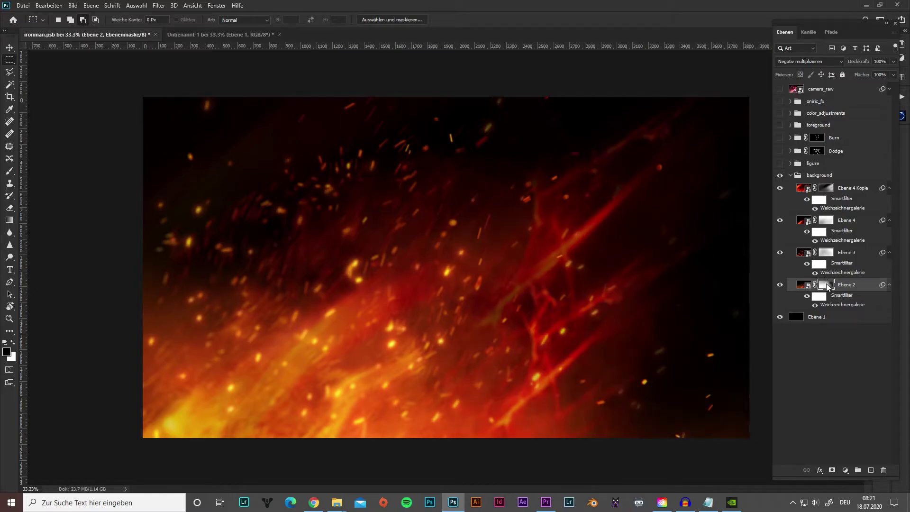
shift+click(827, 253)
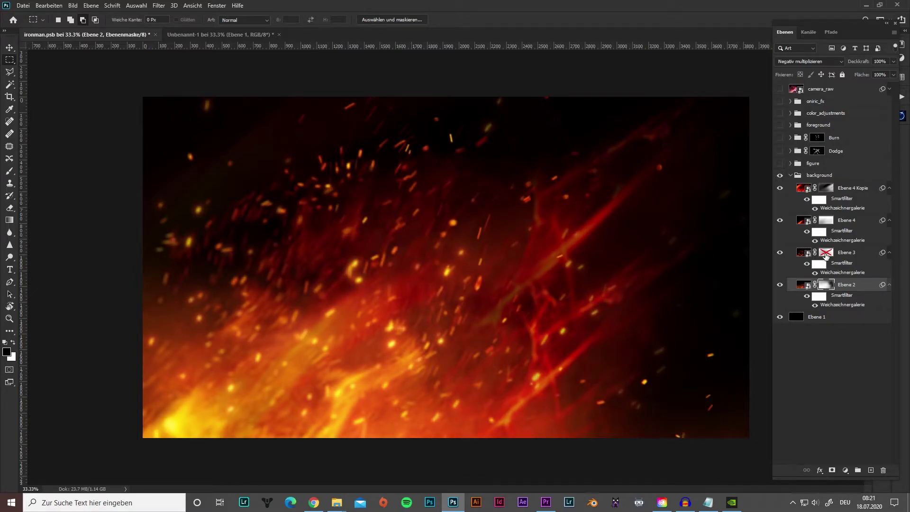
shift+click(825, 254)
shift+click(829, 221)
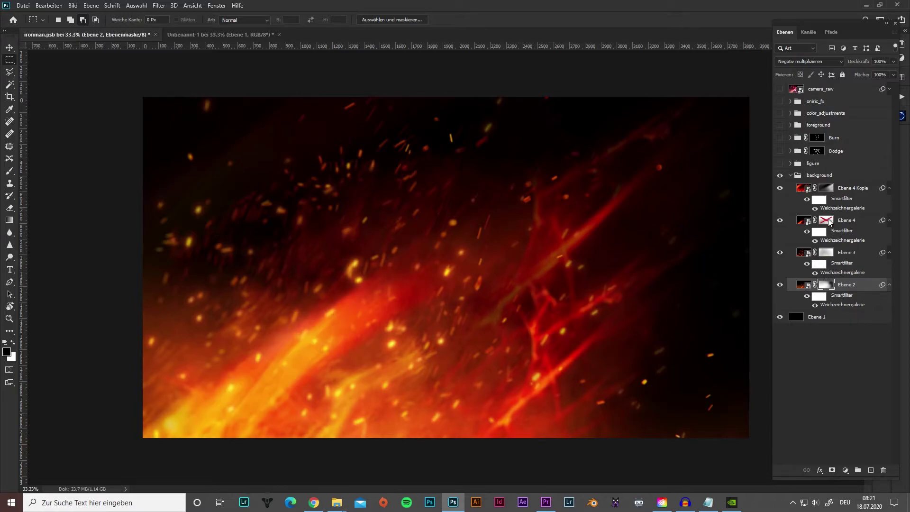
shift+click(829, 220)
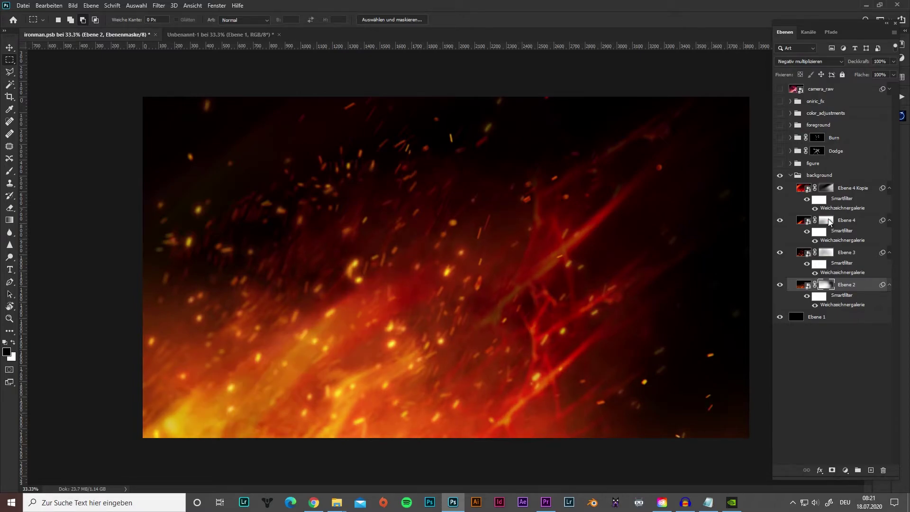
shift+click(827, 189)
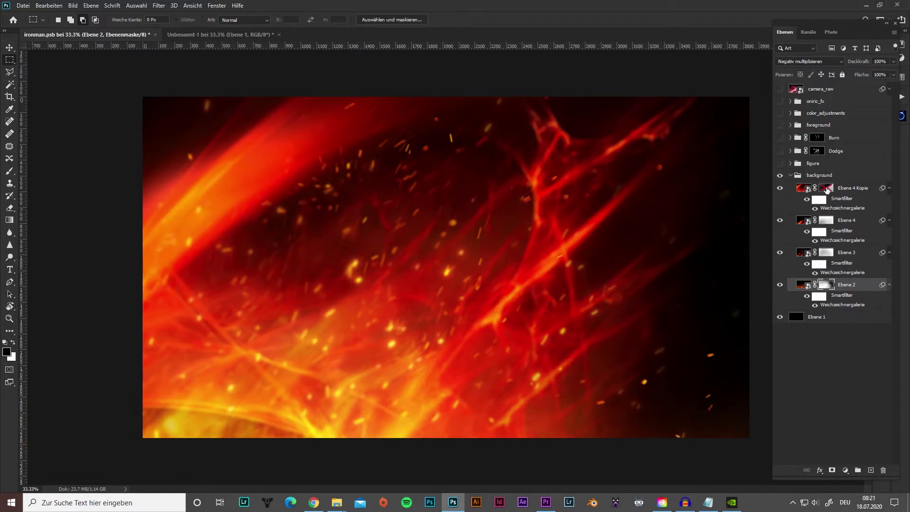
shift+click(827, 189)
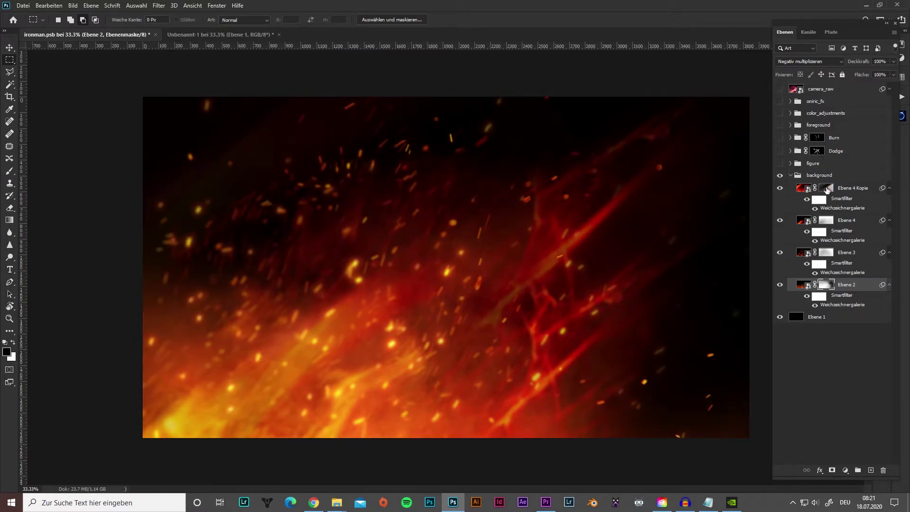
click(791, 176)
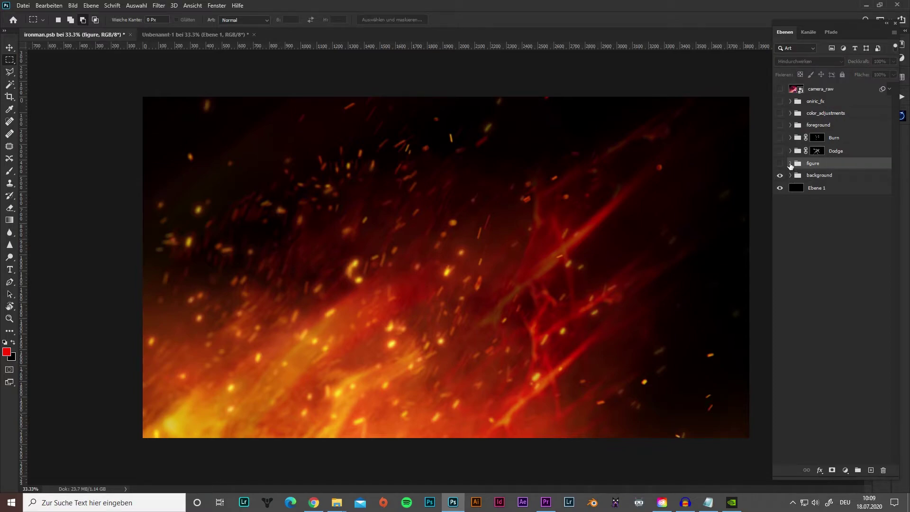
Step: Show the Subject [Flat] Iron Man in the figure group, inspect its smart object, then enable Verlaufsfüllung 1
click(790, 163)
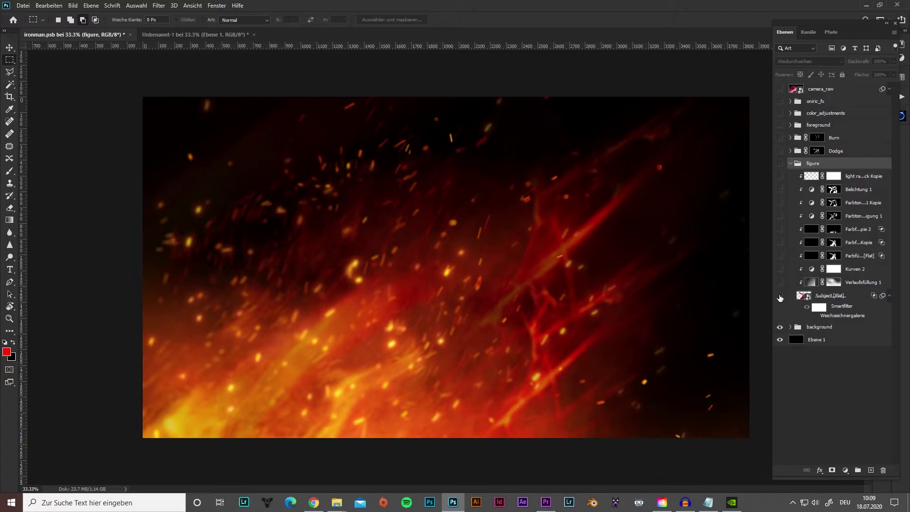
click(780, 297)
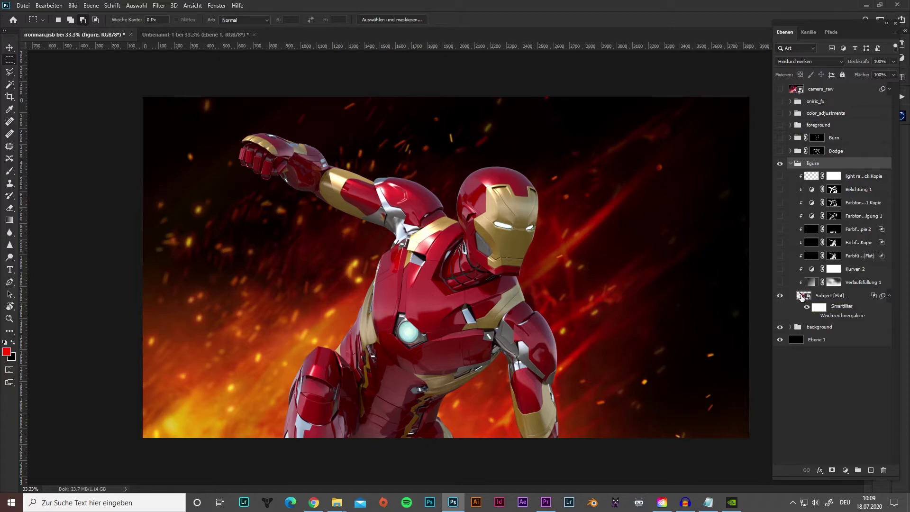
double_click(802, 297)
click(826, 314)
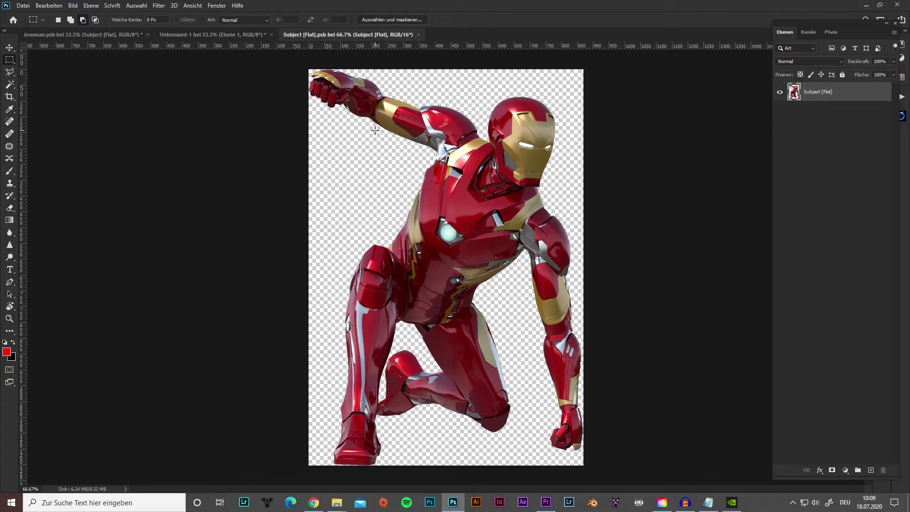
key(ctrl+w)
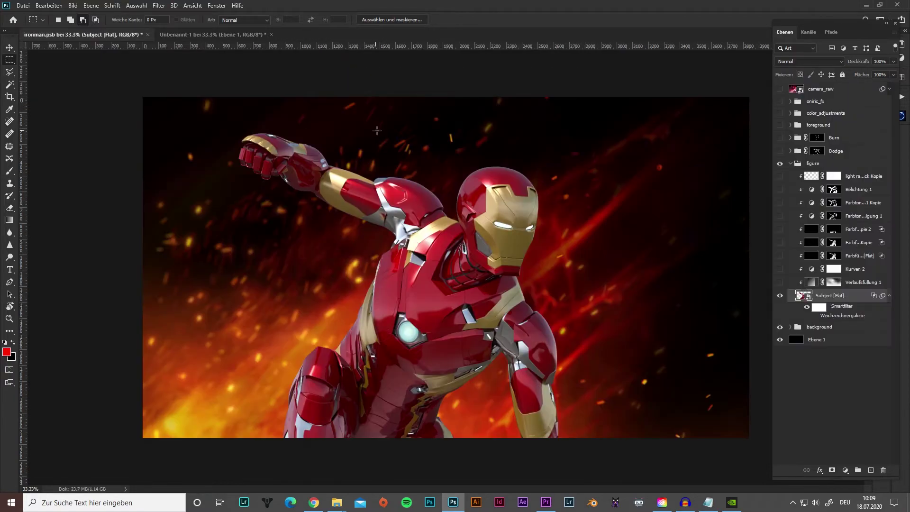
click(780, 282)
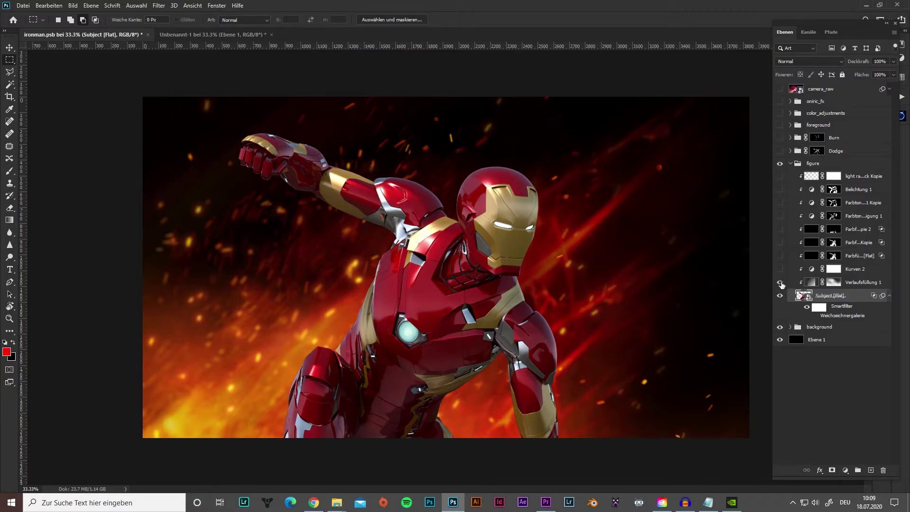
Step: Open the Verlaufsfüllung 1 gradient settings and close them without applying
double_click(812, 282)
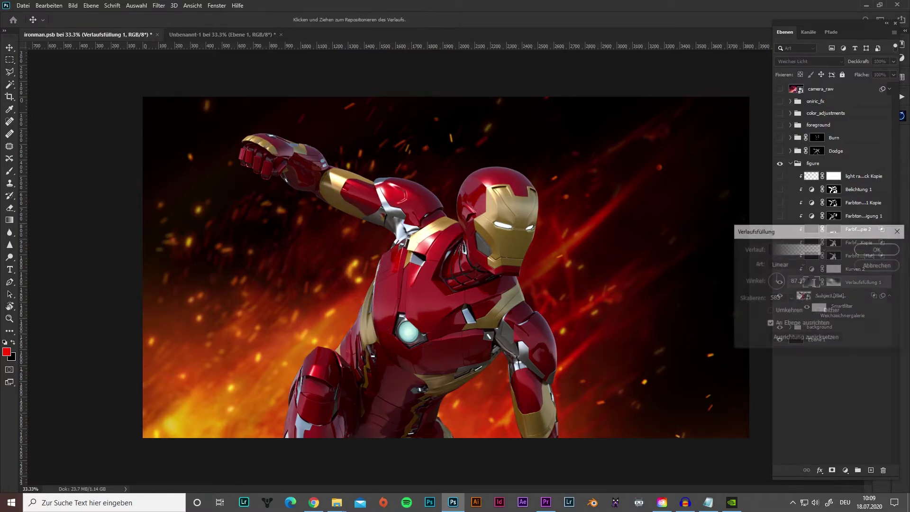
drag(814, 232, 657, 235)
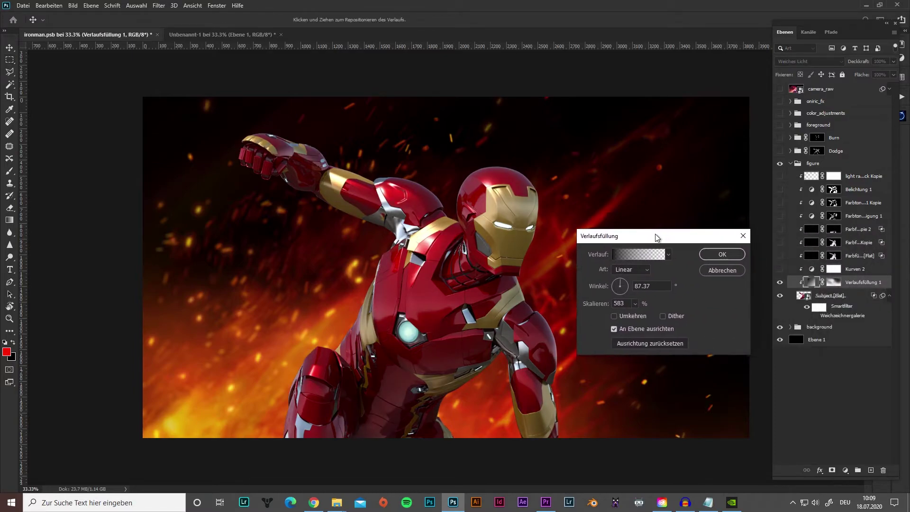
click(725, 270)
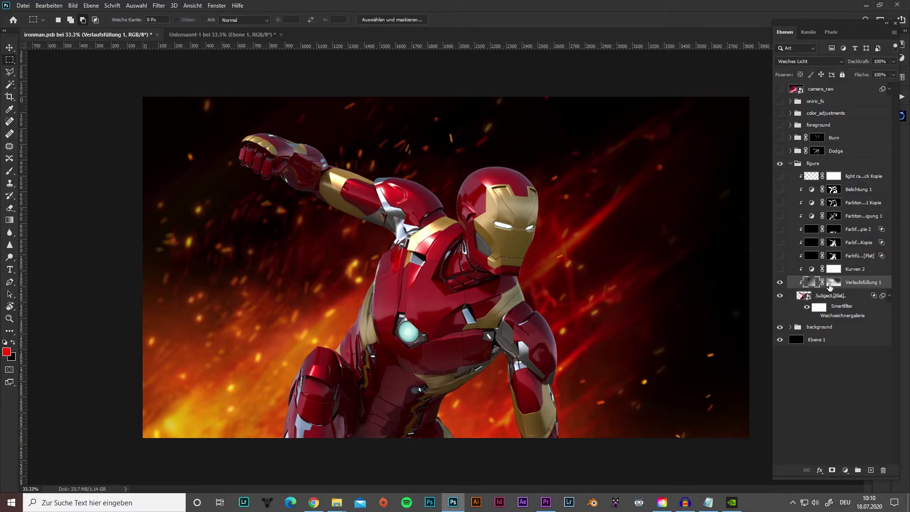
Step: View the gradient fill's mask alone, return to the composite, then show Kurven 2
alt+click(833, 283)
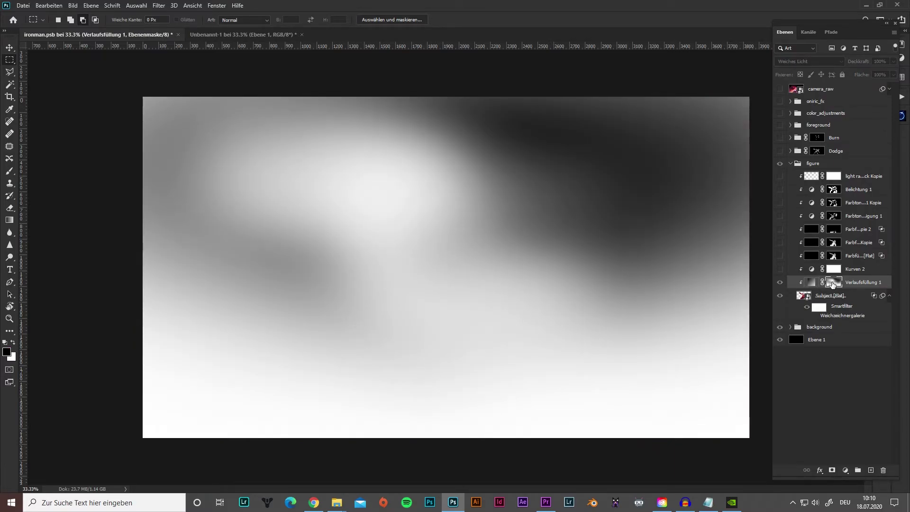
alt+click(833, 283)
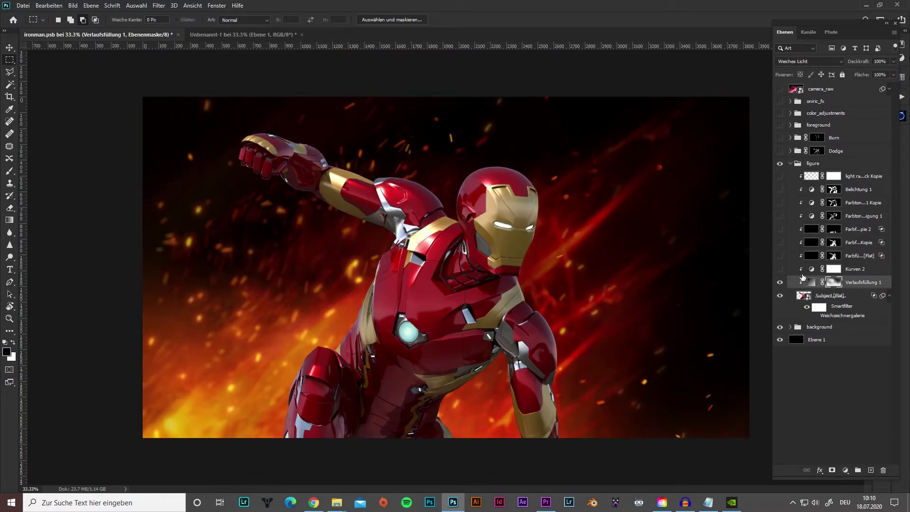
click(780, 270)
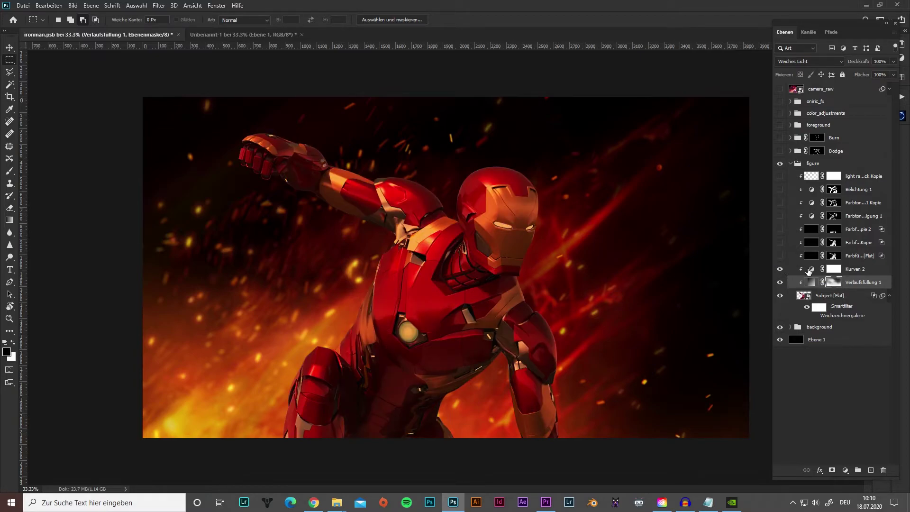
Step: Open the Kurven 2 curve settings and try the Auto correction, then cancel it
click(812, 270)
double_click(812, 269)
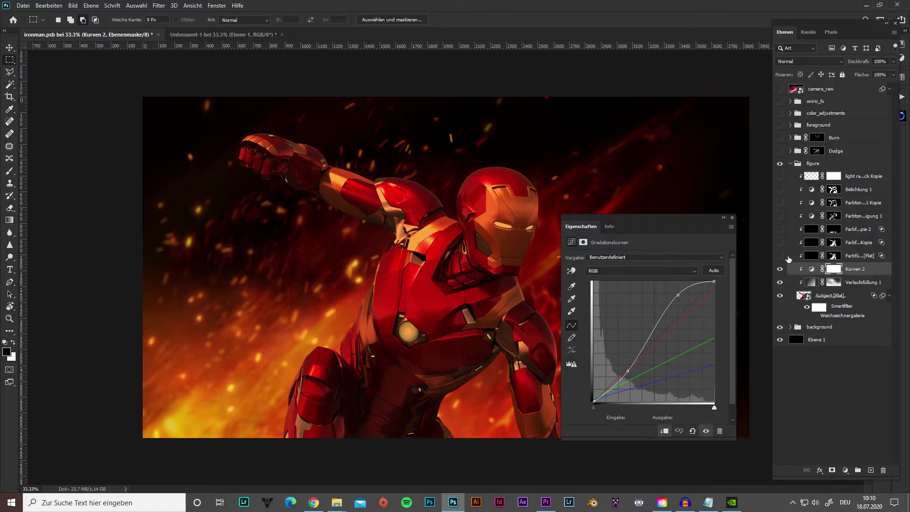
drag(698, 218, 774, 194)
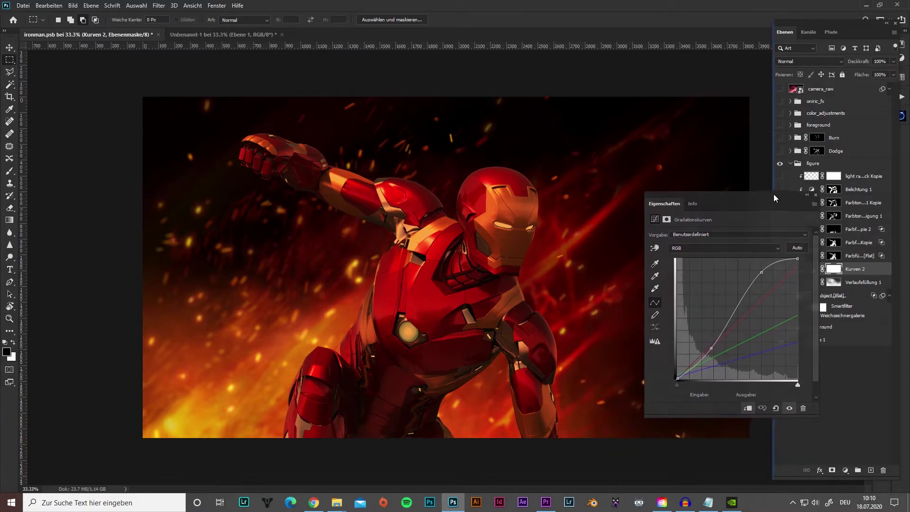
alt+click(795, 245)
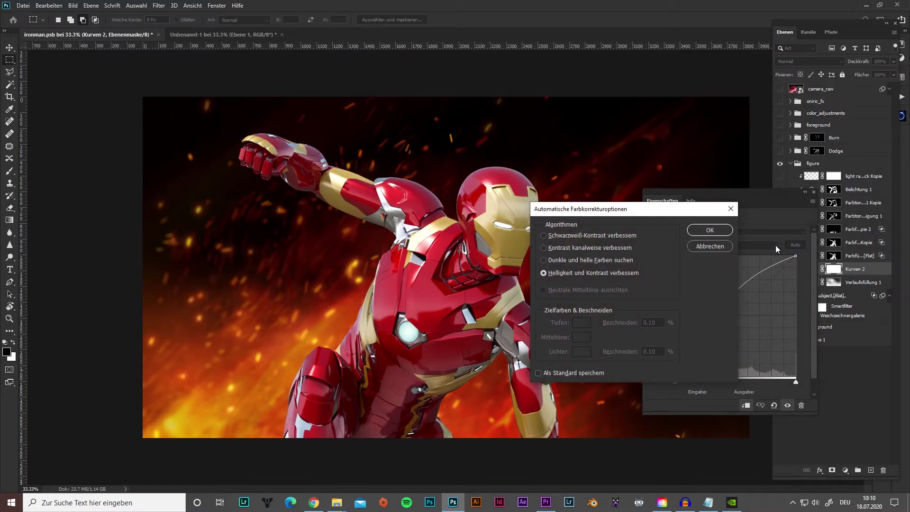
click(708, 245)
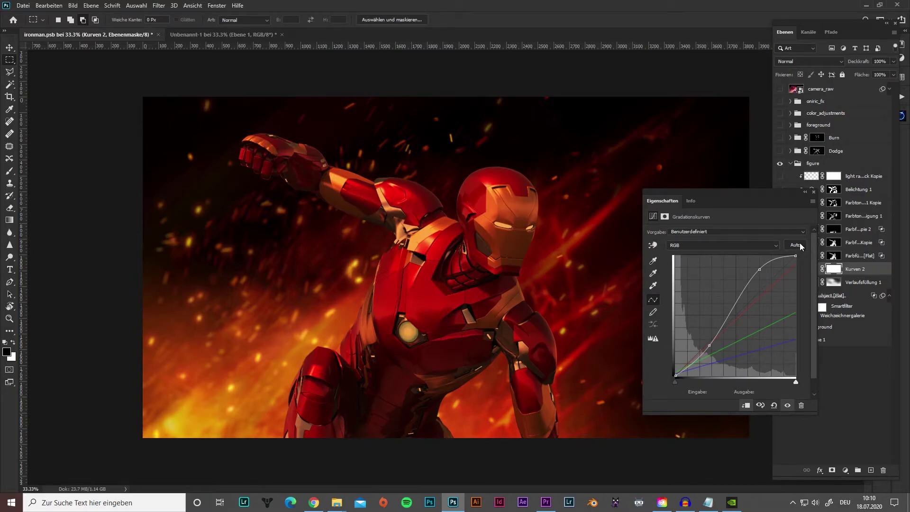
Step: Review the Rot, Grün and Blau channel curves, close Properties, then show Farbfüllung
click(705, 244)
click(692, 260)
click(718, 245)
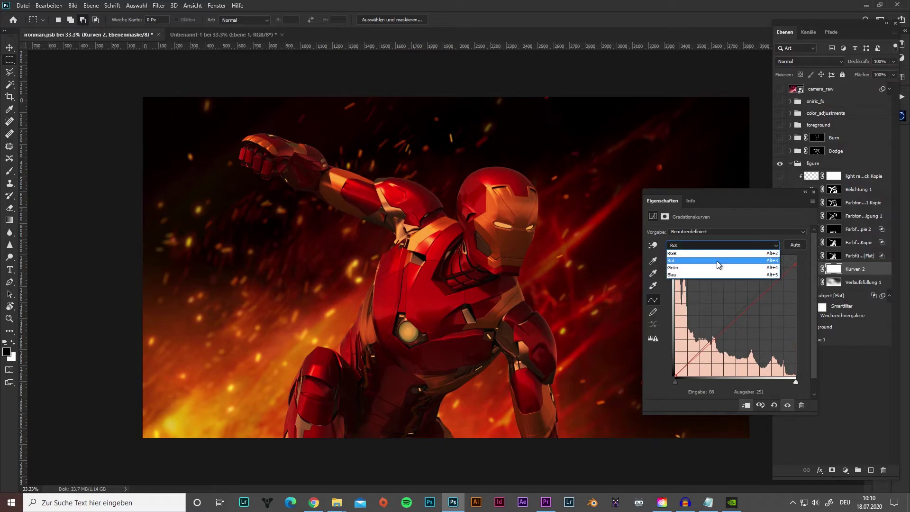
click(715, 267)
click(725, 245)
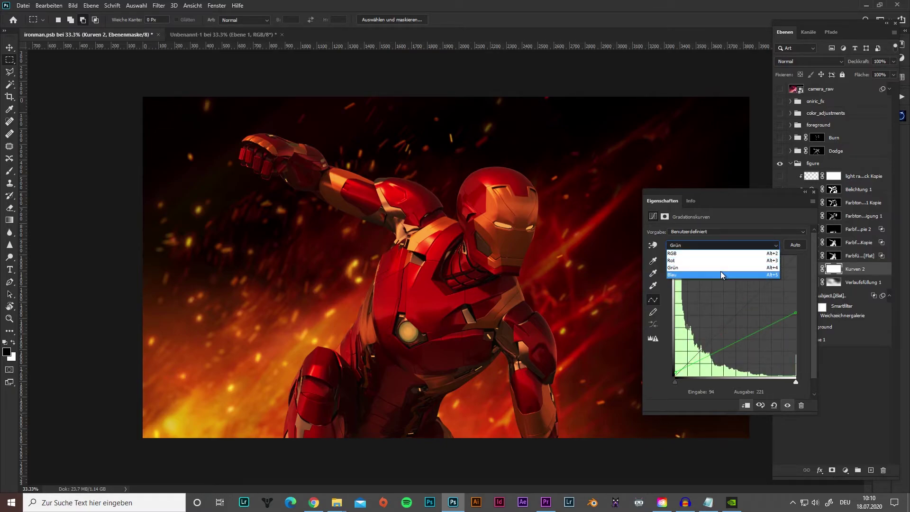
click(720, 274)
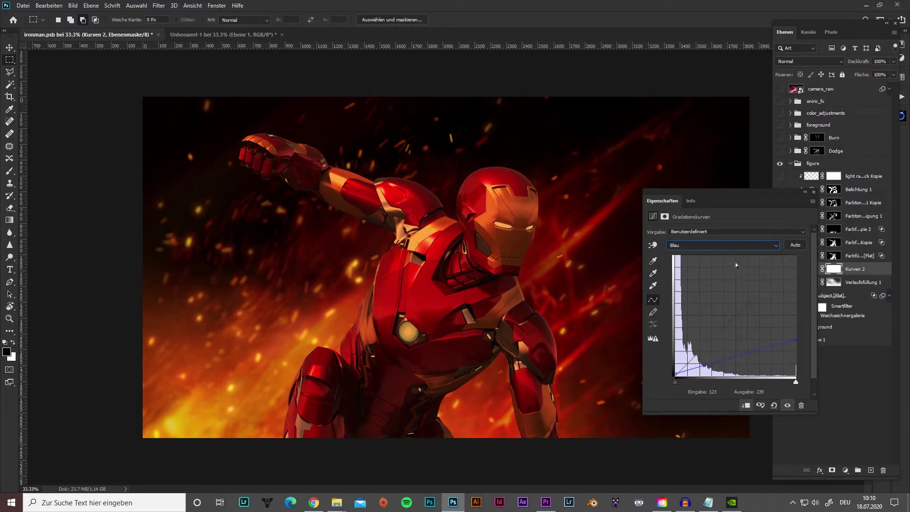
click(813, 192)
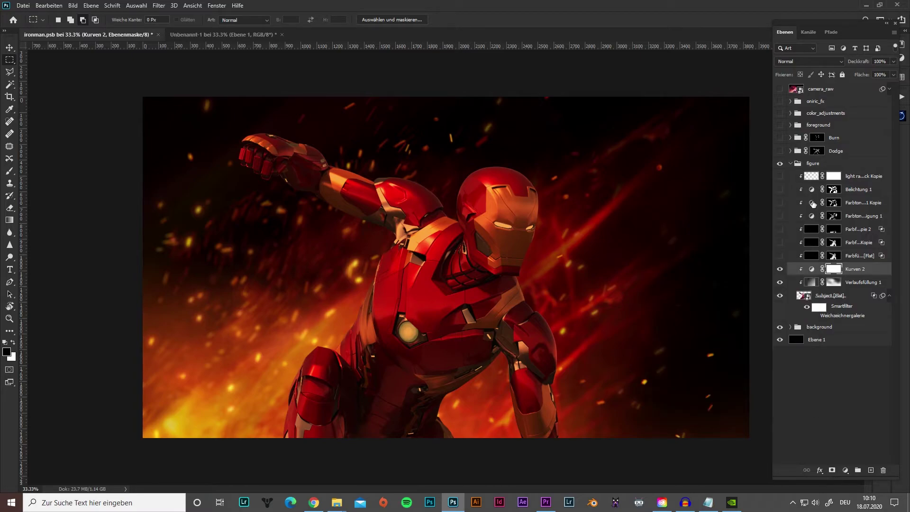
click(780, 256)
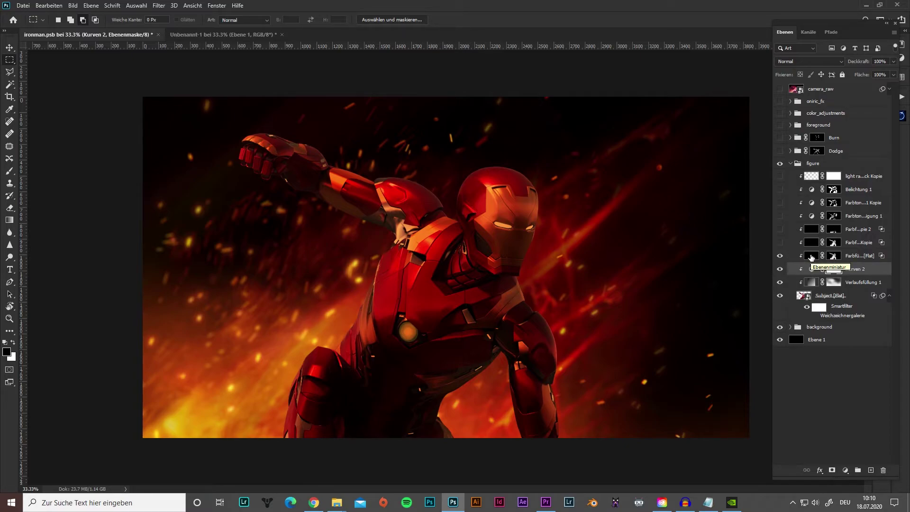
Step: Show the second Farbfüllung copy and Farbton/Sättigung 1 (Farbton 32, Sättigung 58, Helligkeit +31)
click(780, 229)
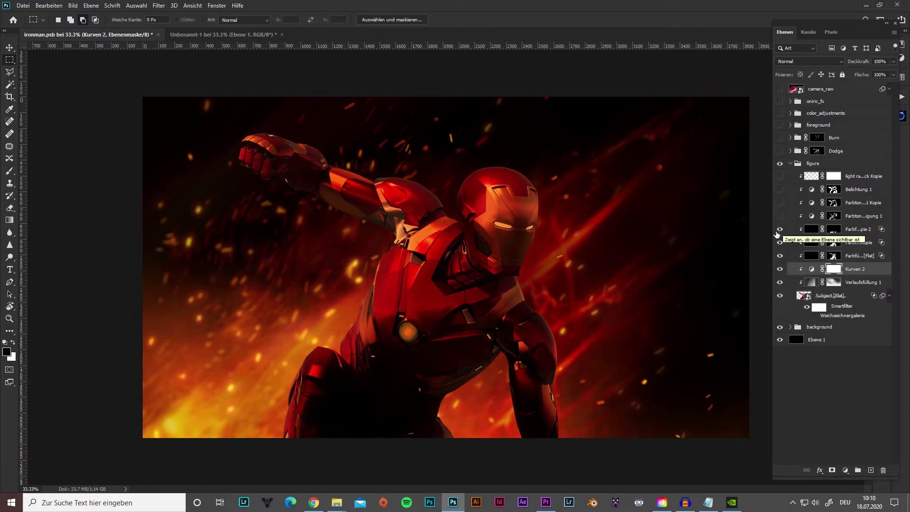
click(780, 218)
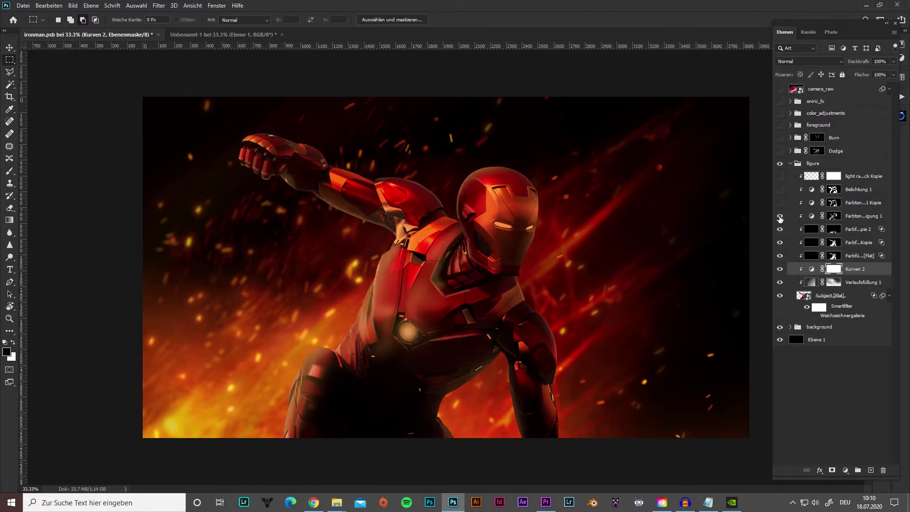
Step: Open Farbton/Sättigung 1's settings and toggle it repeatedly to compare, leaving it on
double_click(812, 217)
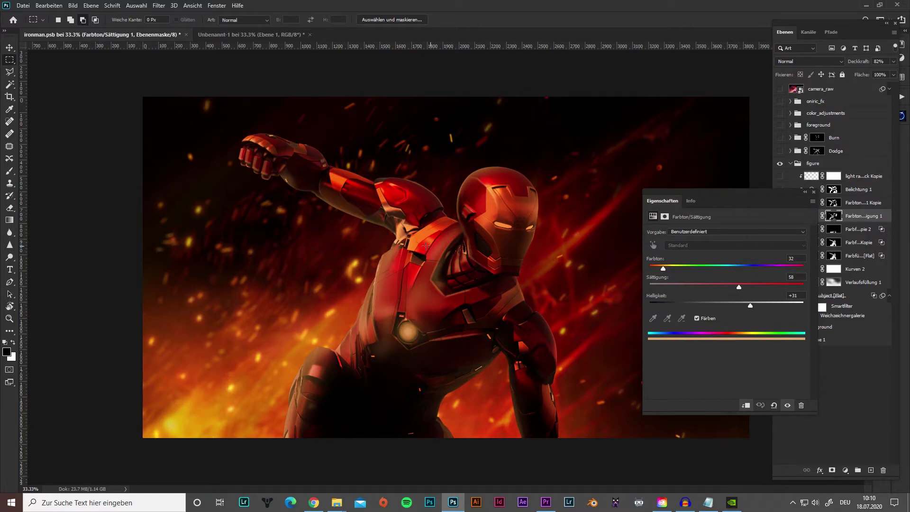
drag(766, 198, 711, 180)
click(779, 217)
click(780, 217)
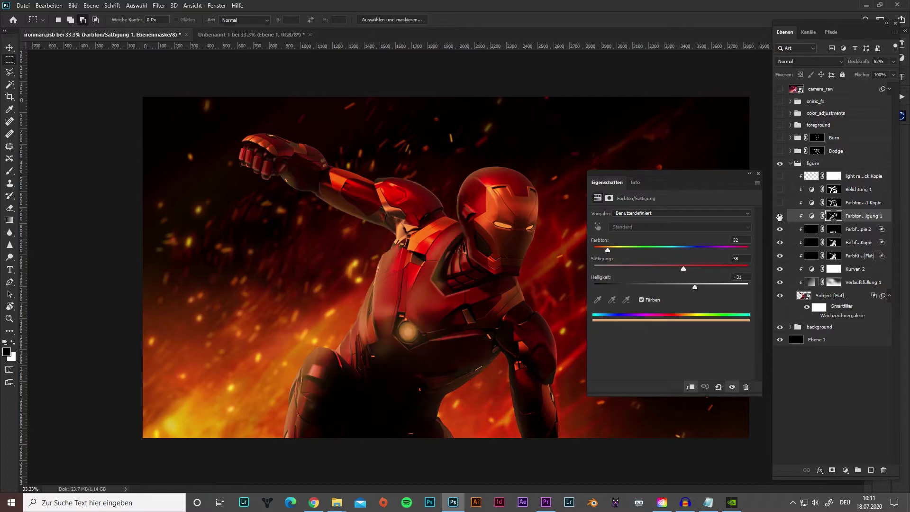
click(779, 216)
click(780, 217)
click(780, 217)
click(780, 216)
click(780, 217)
click(781, 216)
Step: Enable Farbton/Sättigung 1 Kopie (0, 93, +20) and toggle it to compare, leaving it on
click(781, 204)
click(780, 204)
click(780, 204)
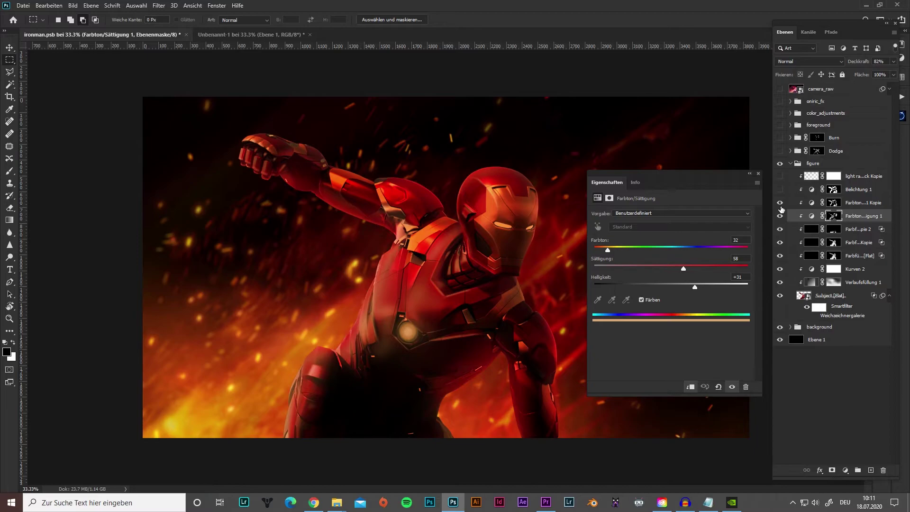
click(807, 207)
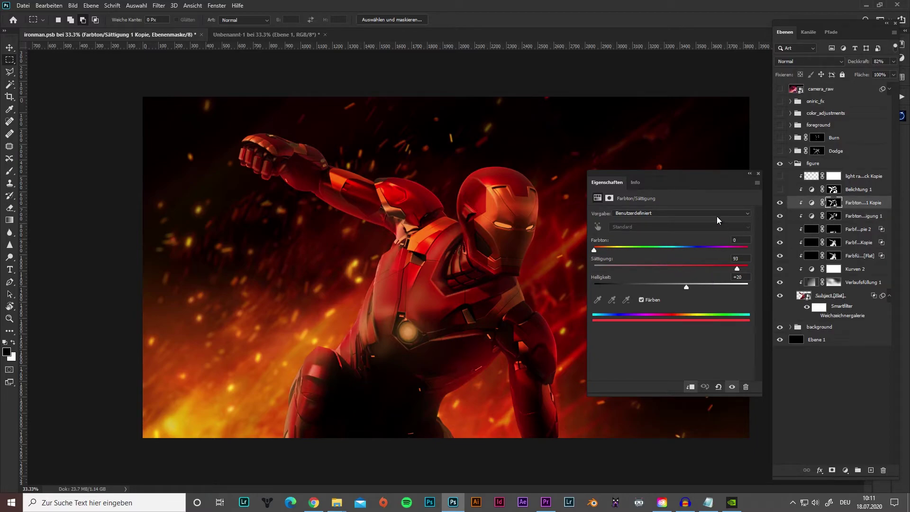
click(779, 204)
click(779, 204)
click(779, 203)
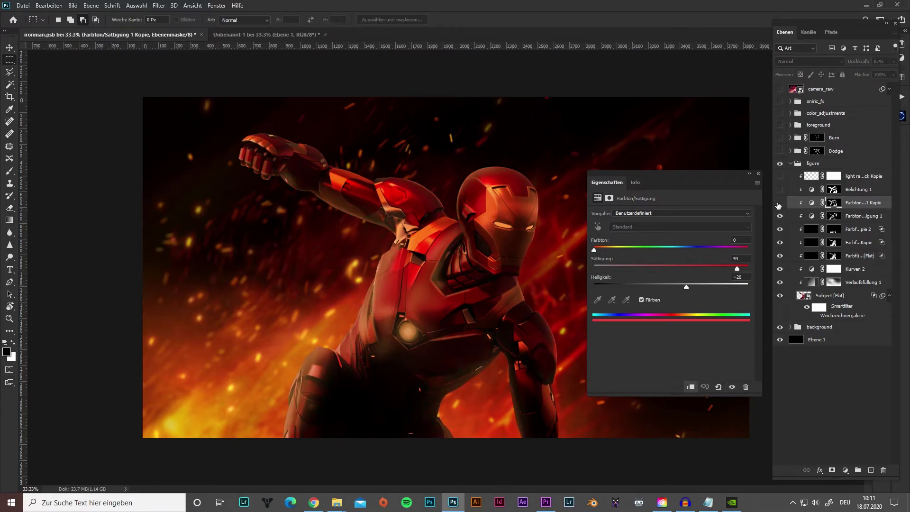
Step: Turn on the Belichtung 1 exposure adjustment (+1.70, 20% opacity) and compare the figure with and without it
click(780, 189)
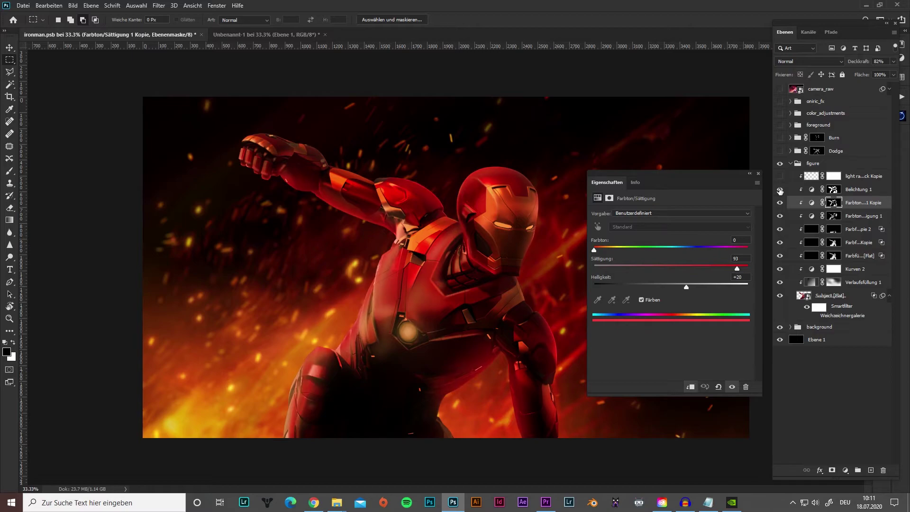
click(811, 190)
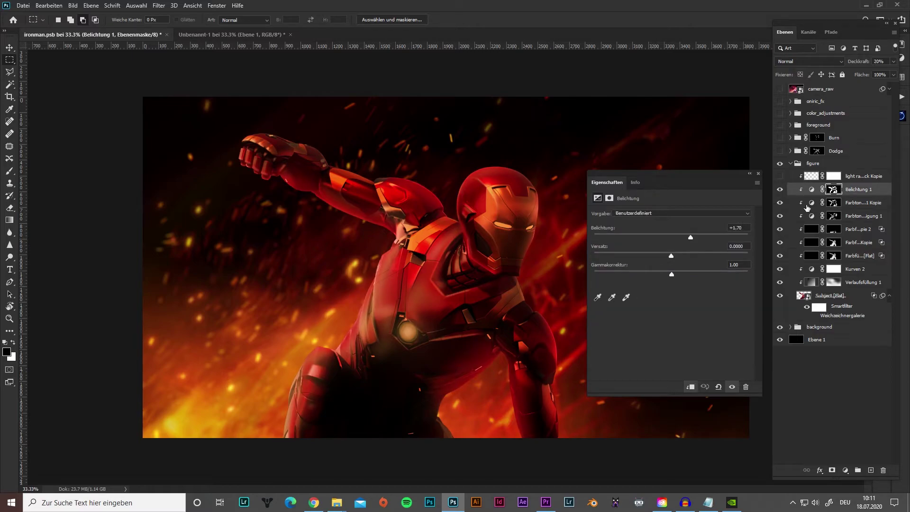
click(780, 189)
click(780, 189)
click(779, 190)
click(779, 190)
click(779, 190)
click(779, 190)
Step: Toggle the light ray copy layer to compare, leaving it switched on
click(777, 178)
click(778, 178)
click(779, 178)
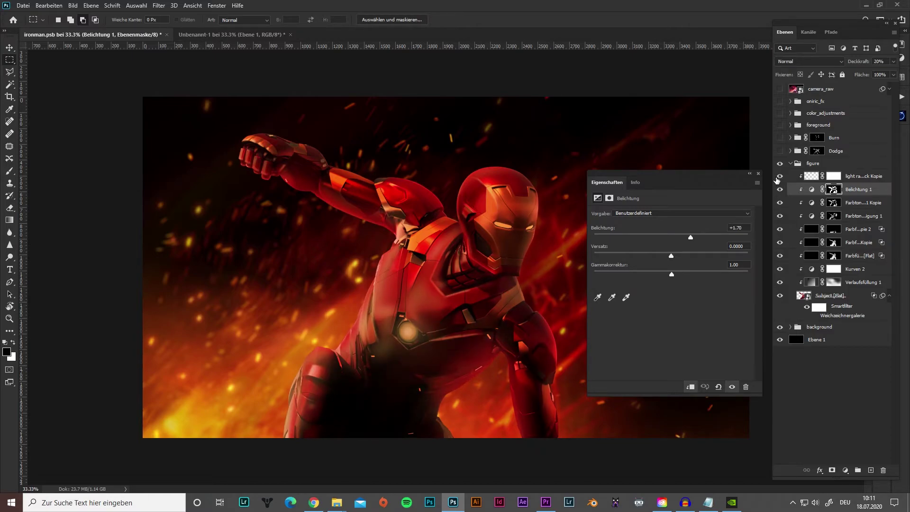
click(779, 178)
click(778, 178)
click(780, 178)
click(779, 178)
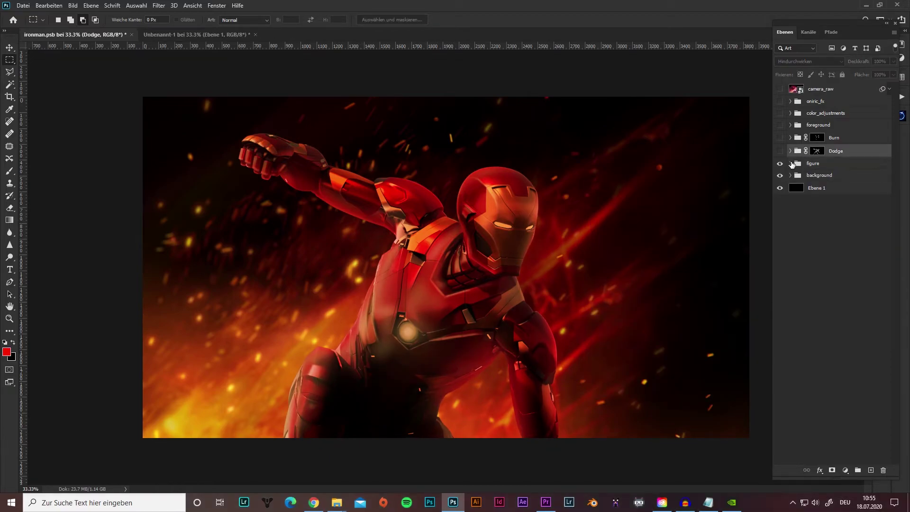
Step: Show the Dodge and Burn groups and expand the foreground group to list its Ebene 3 copies
click(780, 150)
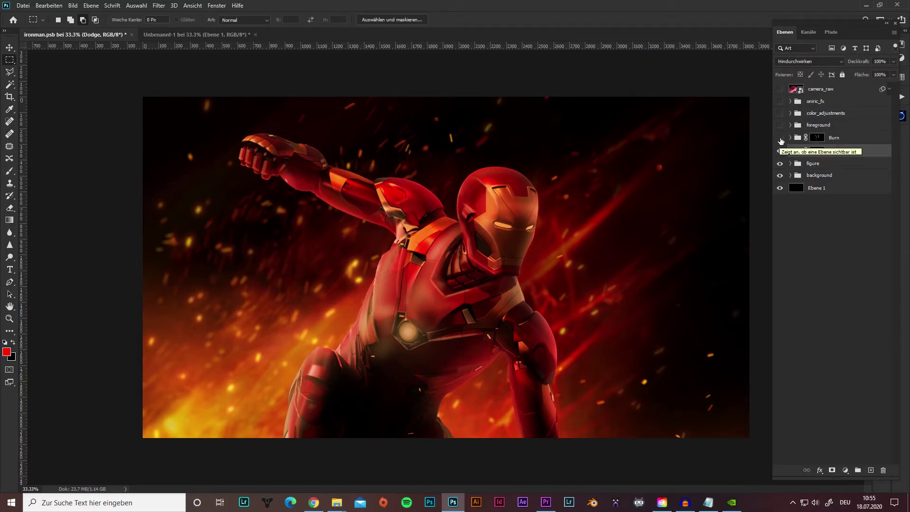
click(779, 138)
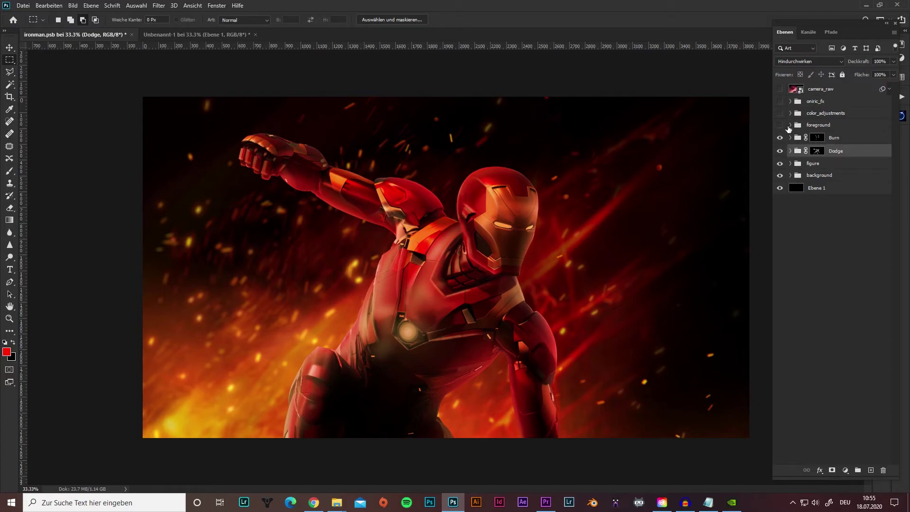
click(790, 125)
Step: Compare the foreground with and without the Kurven 1 curves and light-ray layers, restoring both
click(780, 138)
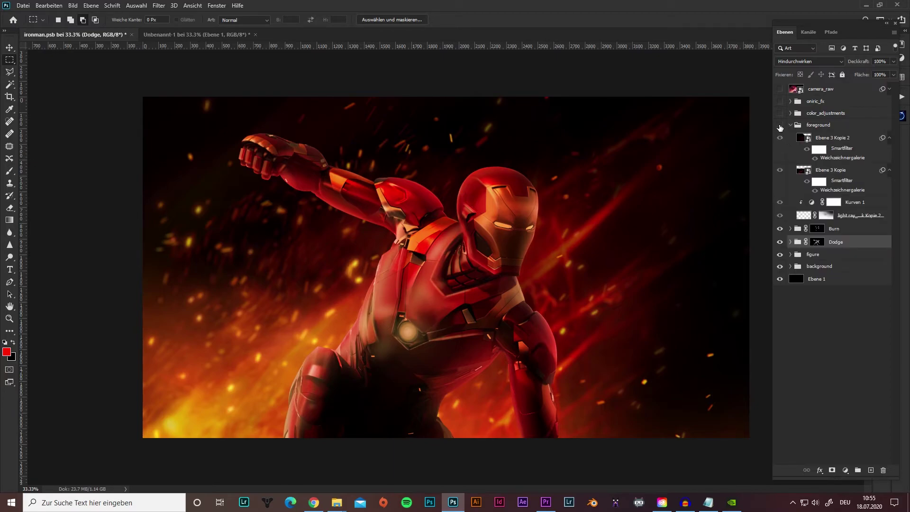
click(780, 125)
click(780, 170)
click(780, 202)
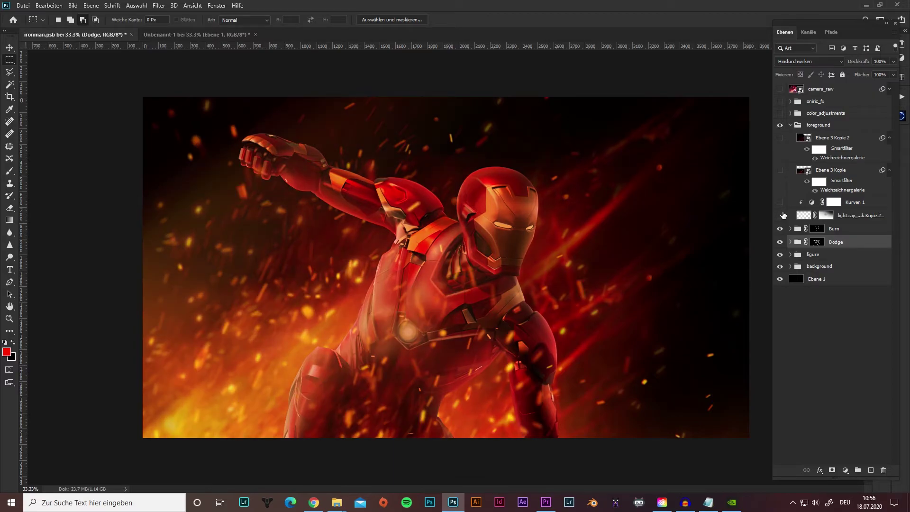
click(780, 215)
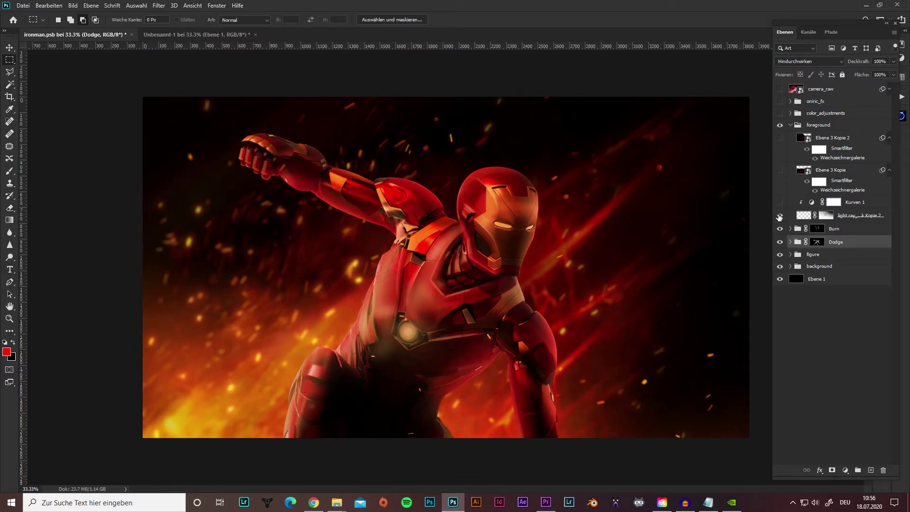
click(779, 216)
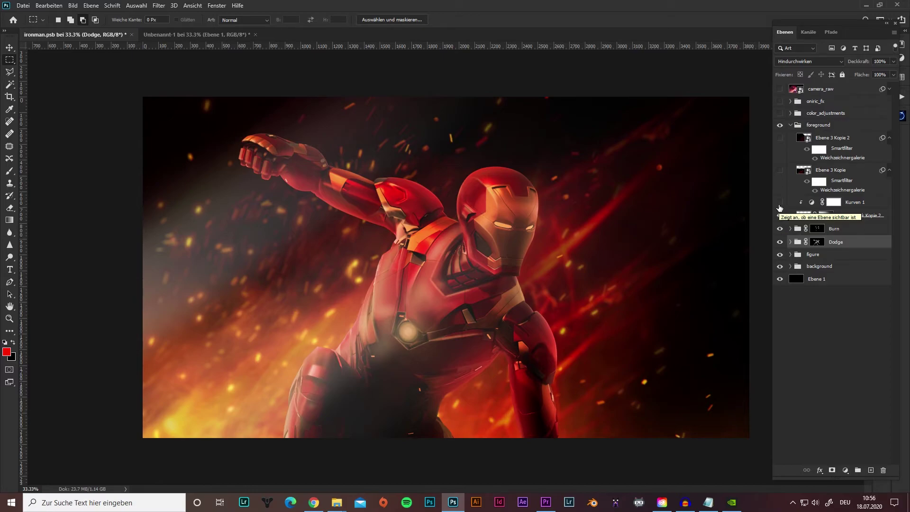
click(780, 201)
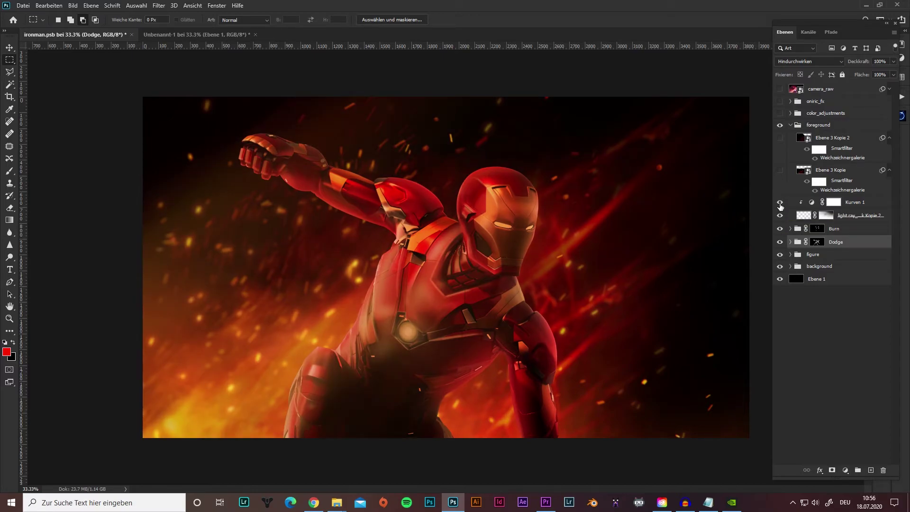
Step: Show the Ebene 3 Kopie and Ebene 3 Kopie 2 spark layers, then collapse the foreground group
click(780, 170)
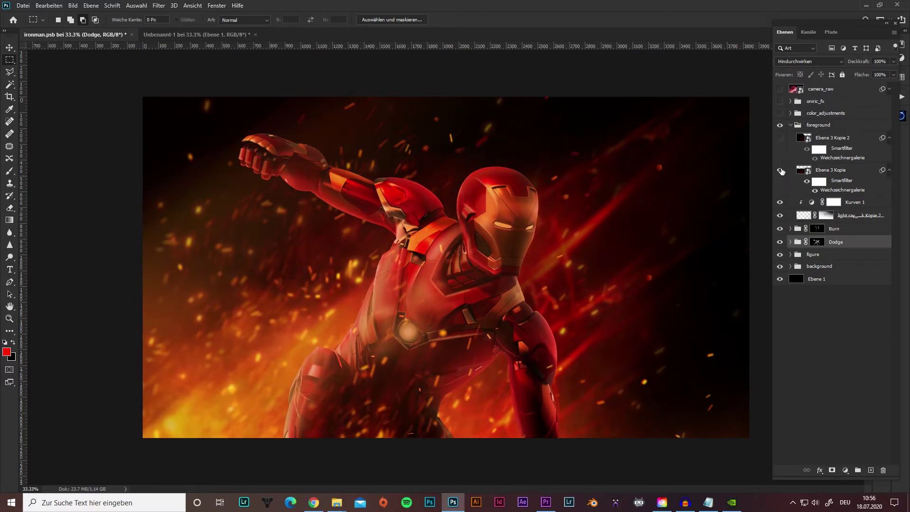
click(780, 138)
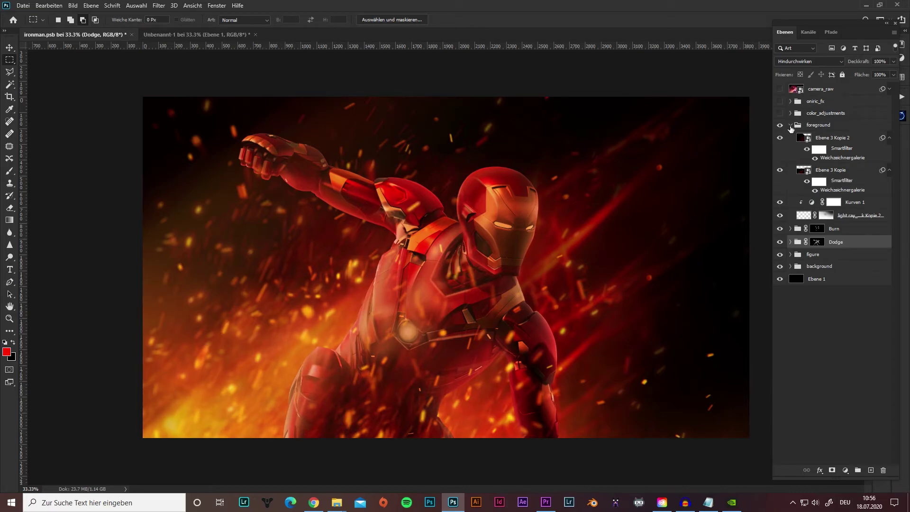
click(790, 126)
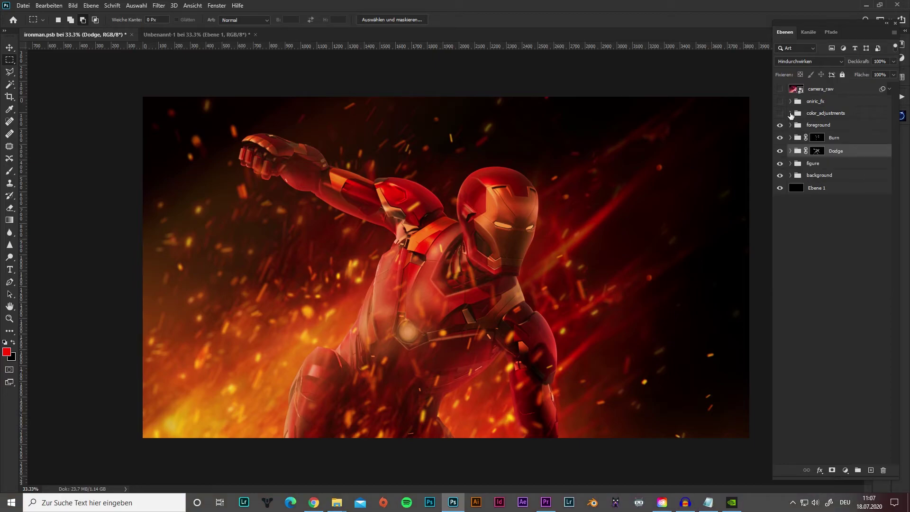
Step: Enable Kanalmixer 1 (monochrome, Rot +24, Grün +110, Blau +41) and Verlaufsumsetzung 1 in color_adjustments
click(790, 114)
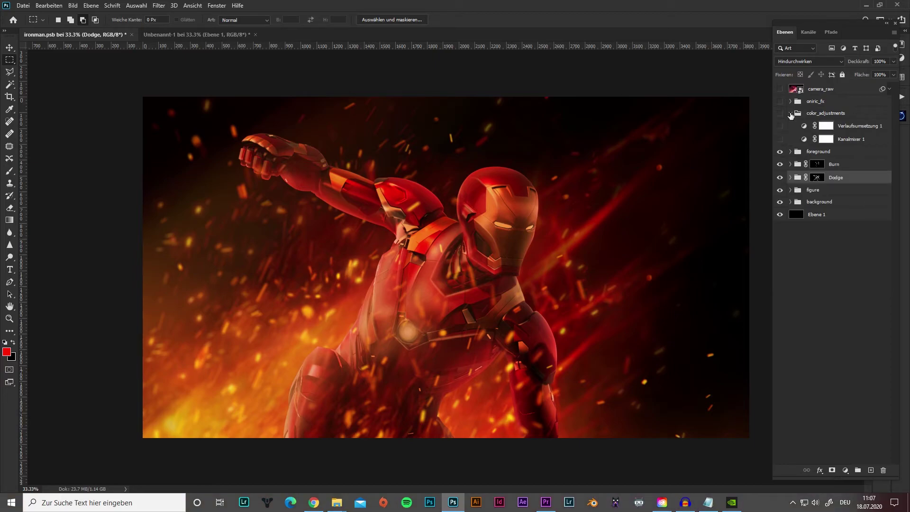
click(780, 139)
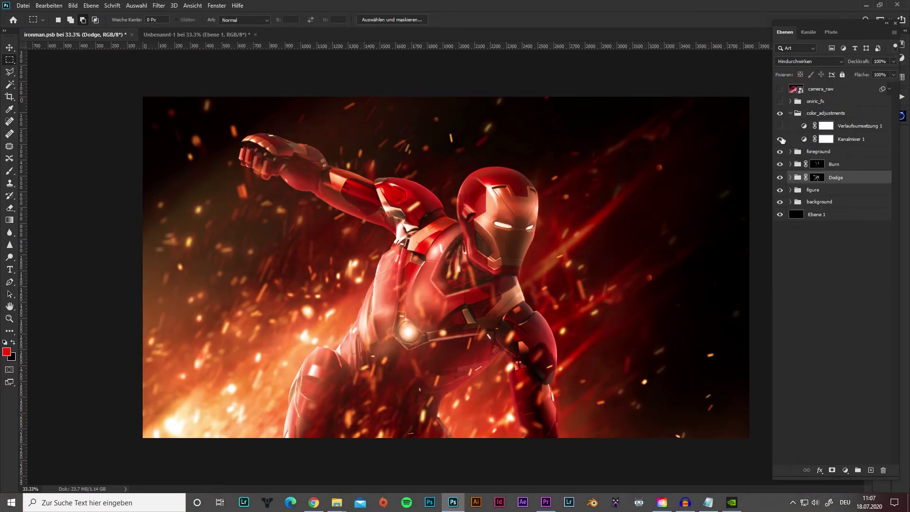
double_click(804, 138)
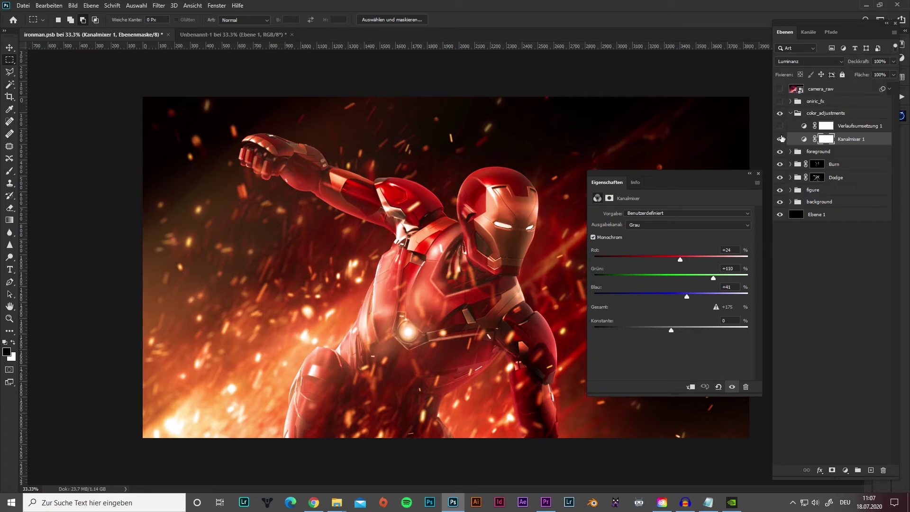
click(758, 174)
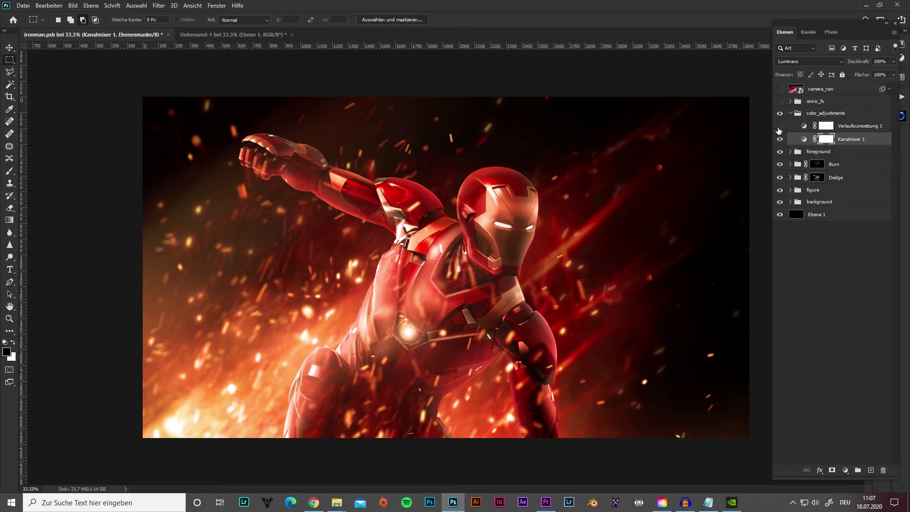
click(780, 127)
double_click(804, 126)
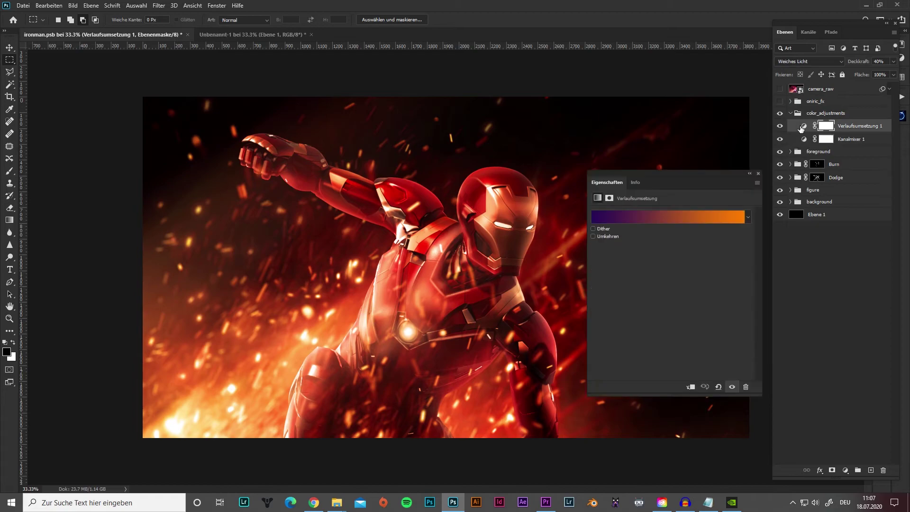
click(642, 221)
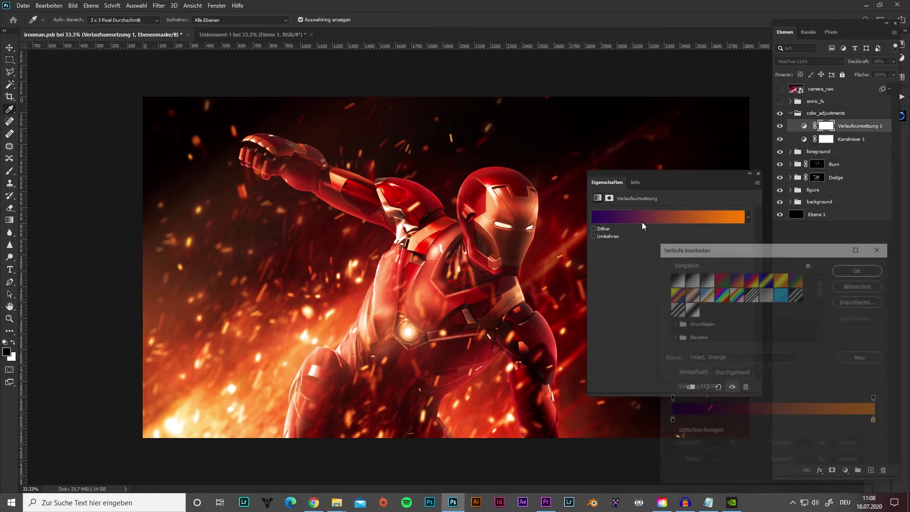
click(840, 285)
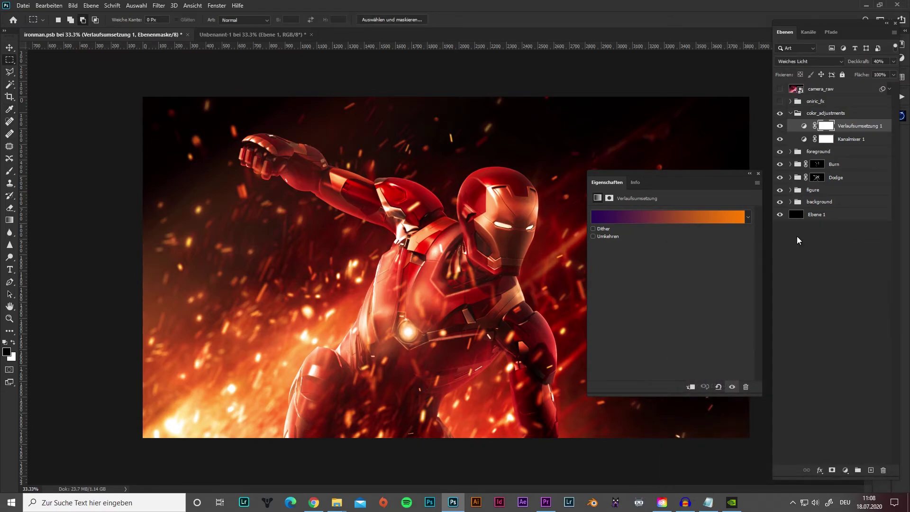
click(759, 173)
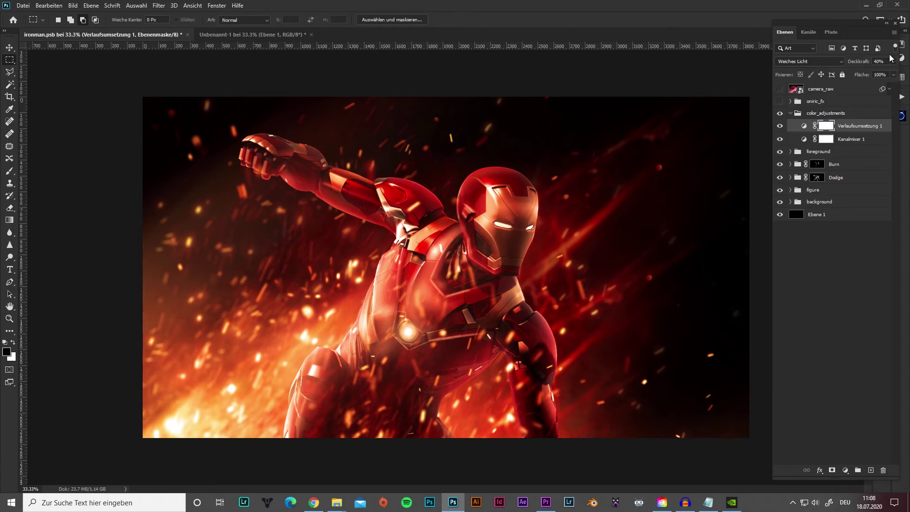
click(791, 114)
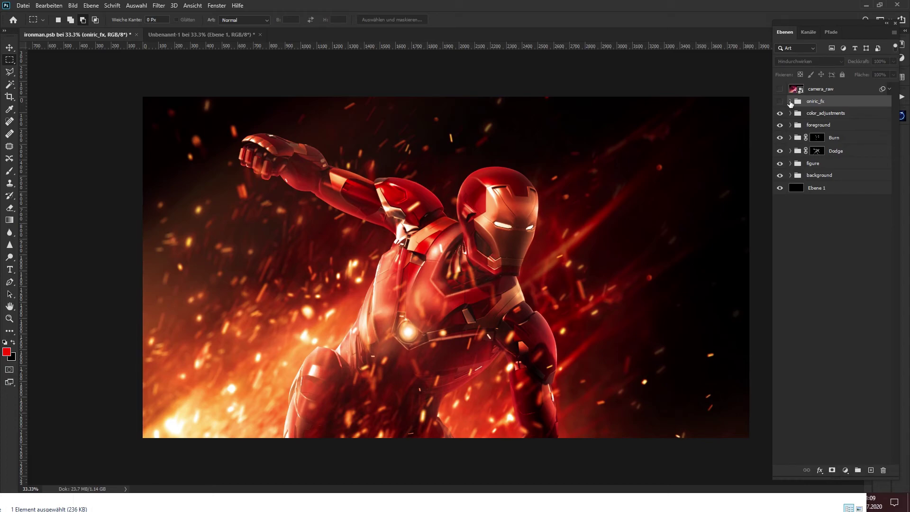
Step: Show the ironman_blue glow layer in oniric_fx and open its smart object contents
click(790, 101)
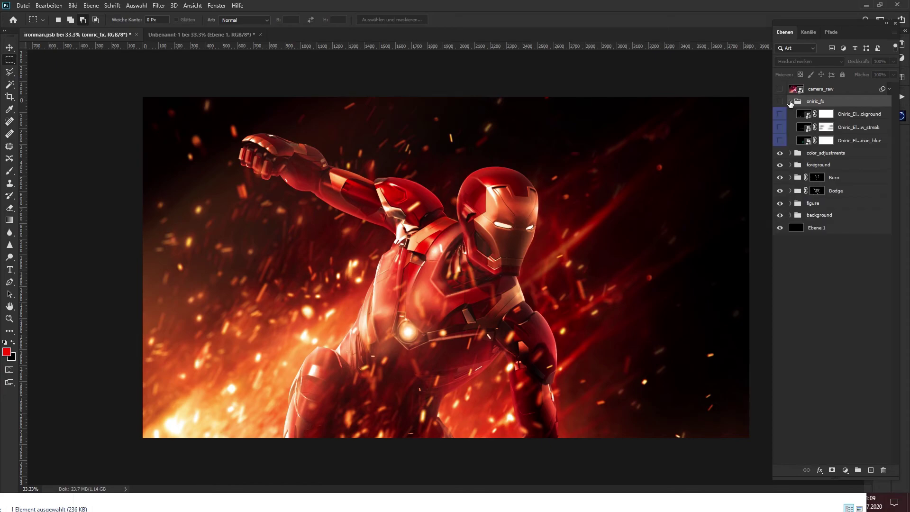
click(779, 140)
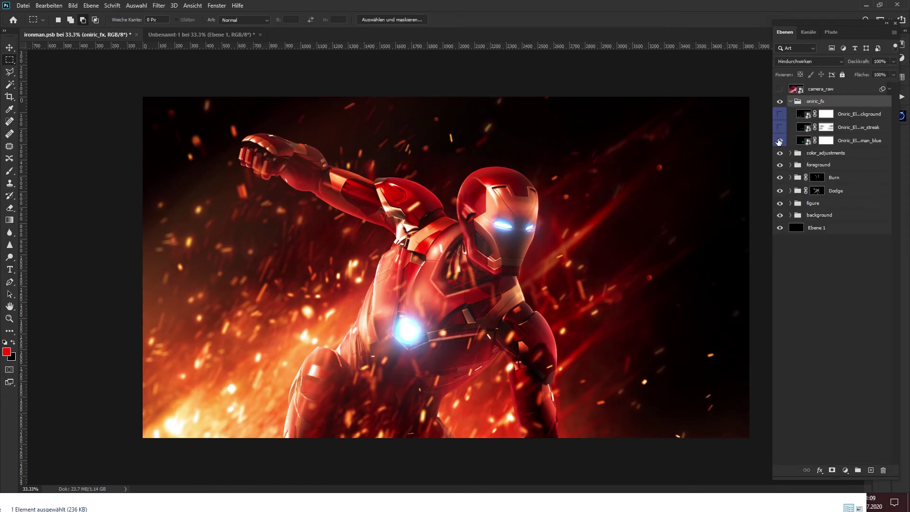
double_click(804, 141)
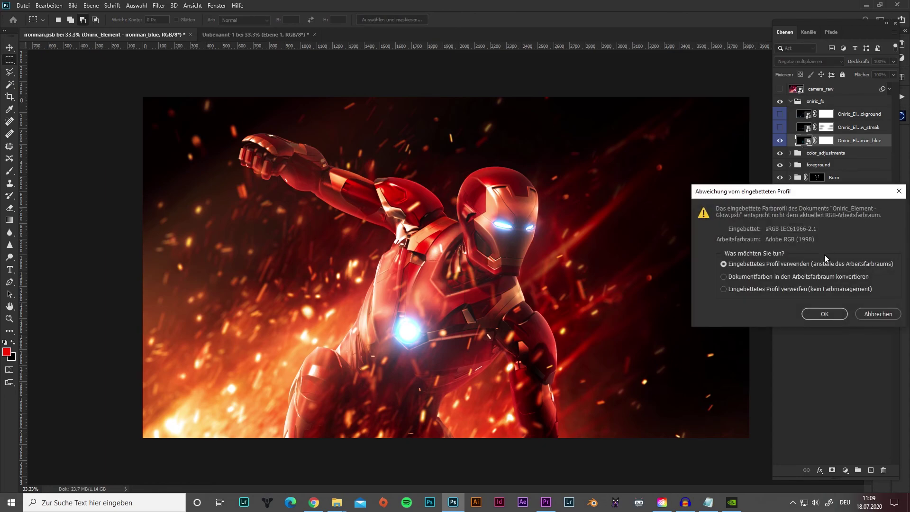
Step: Inspect and close the ironman_blue, glow_streak and background Oniric smart objects, then collapse oniric_fx
click(826, 315)
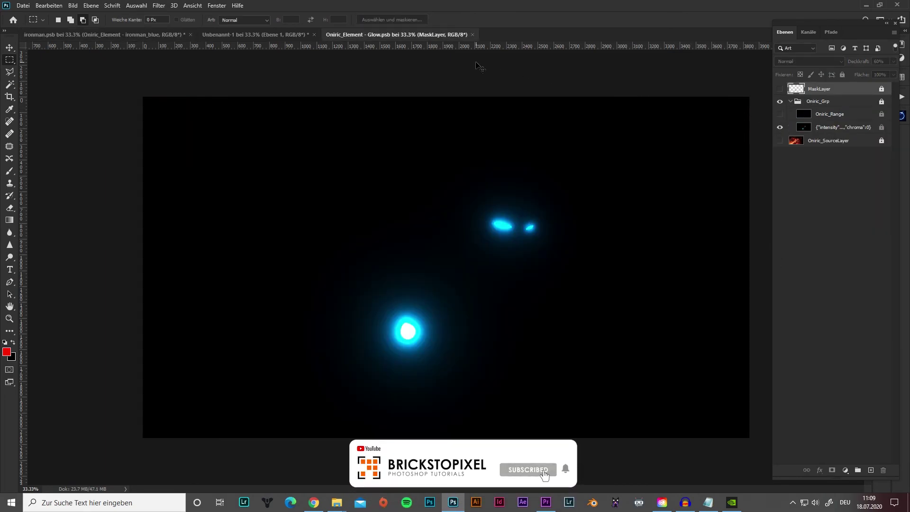
key(ctrl+w)
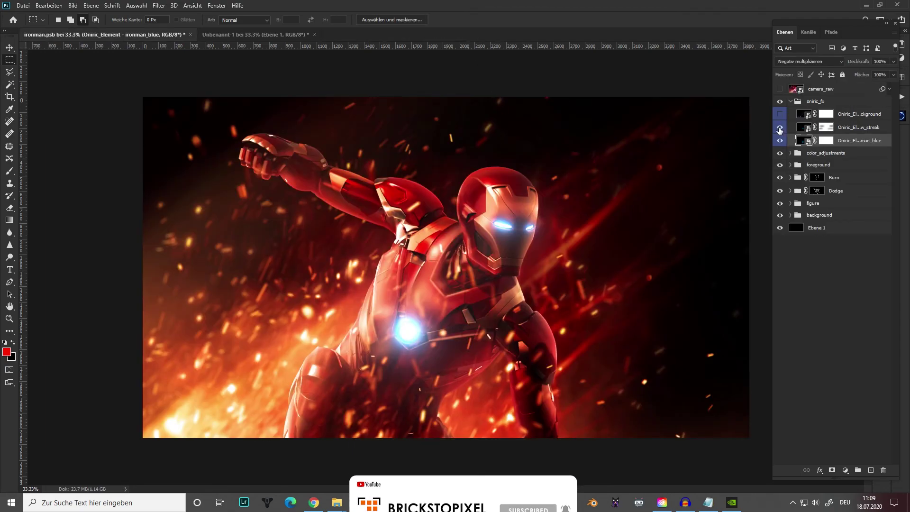
double_click(801, 129)
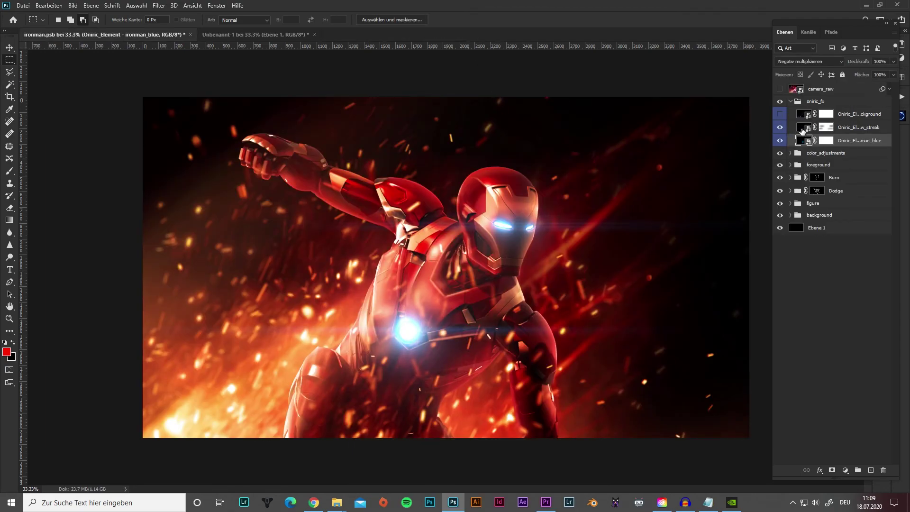
click(823, 315)
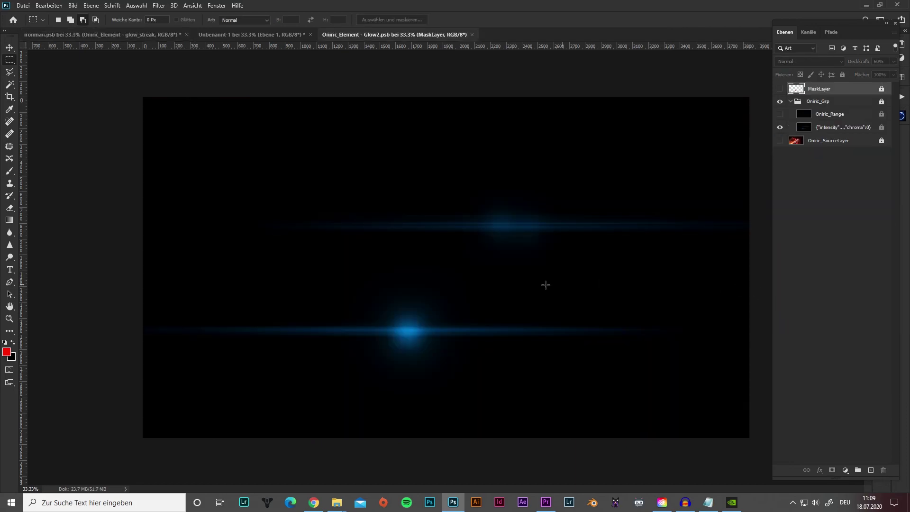
key(ctrl+w)
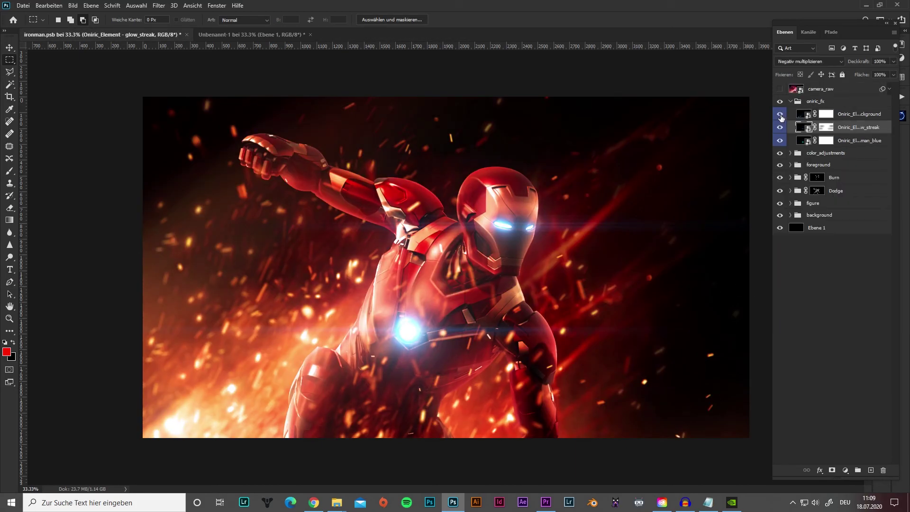
double_click(803, 114)
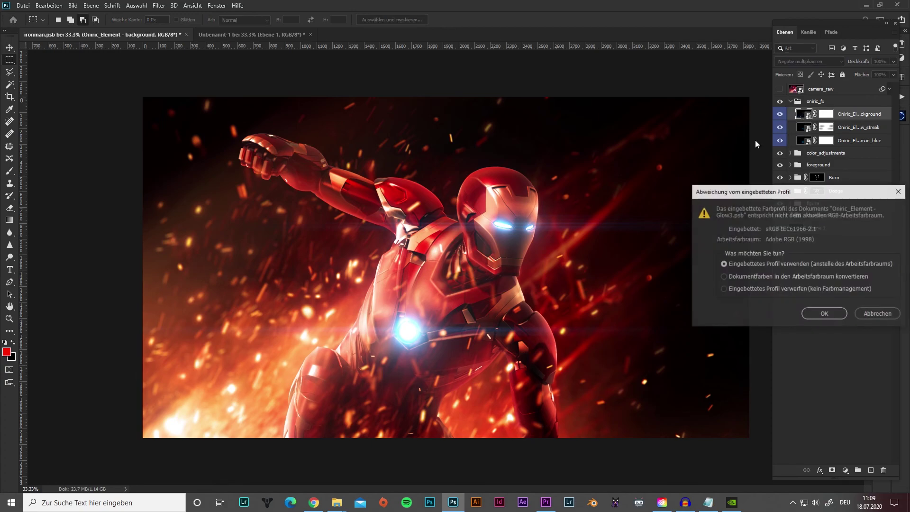
click(823, 310)
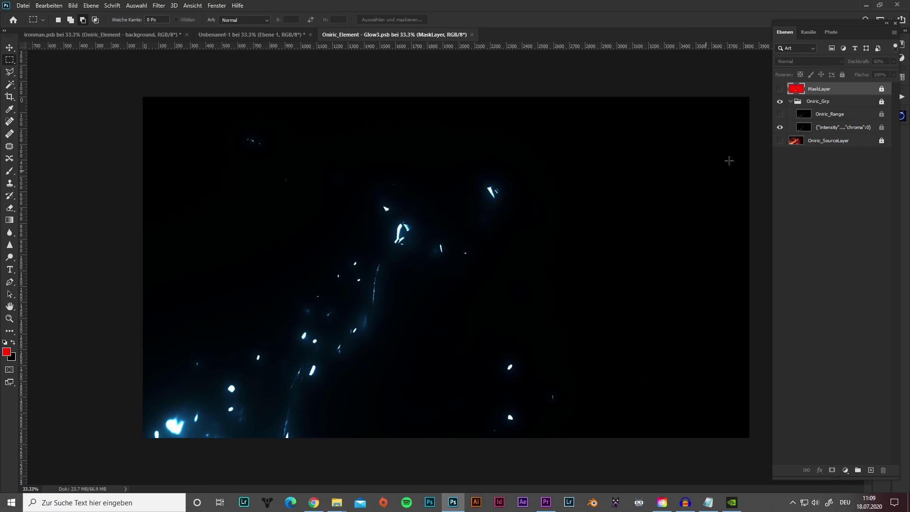
key(ctrl+w)
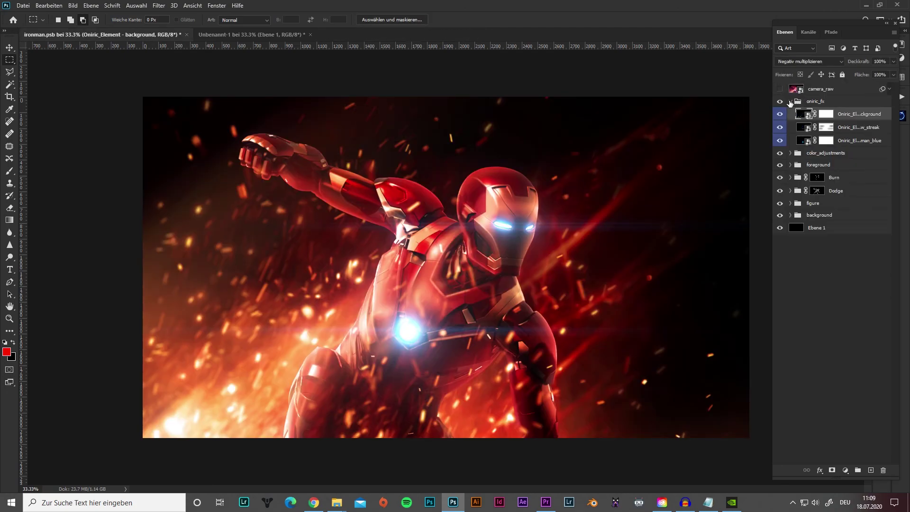
click(790, 102)
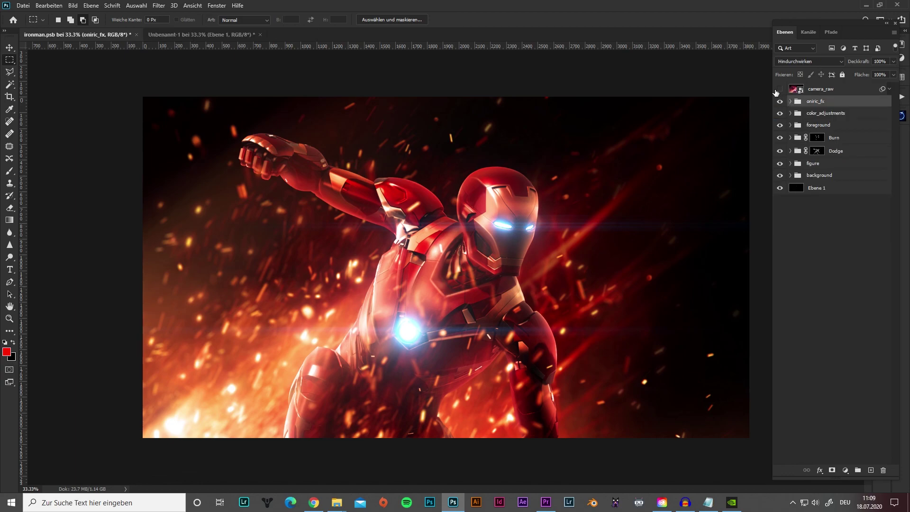
Step: Switch on the camera_raw layer for the final magenta-red Camera Raw grade
click(778, 90)
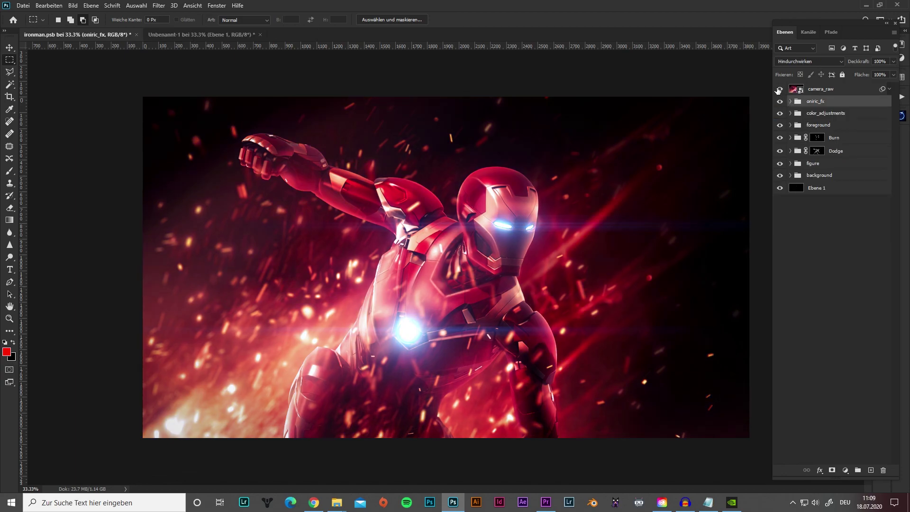